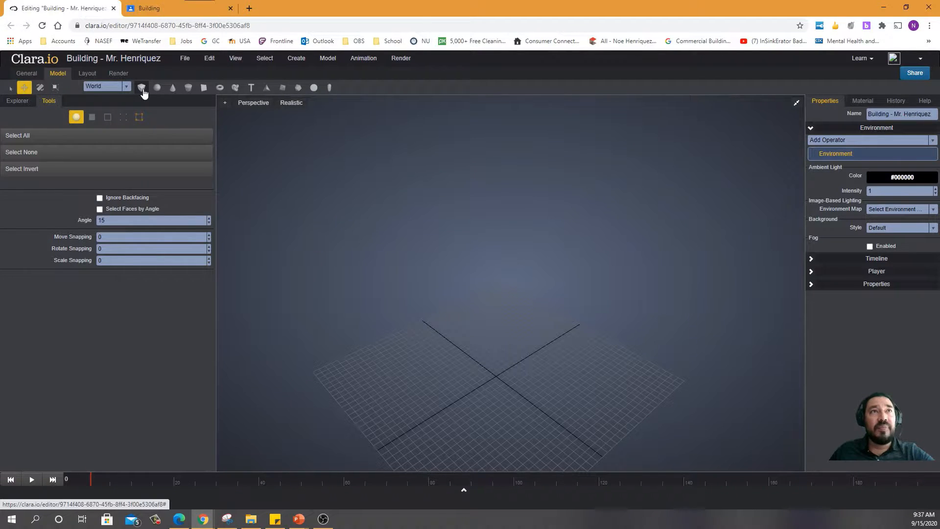
Step: Add a box at the origin, enlarge it uniformly and stretch it vertically into a tall tower shape
{"action": "left_click", "coordinate": [142, 87]}
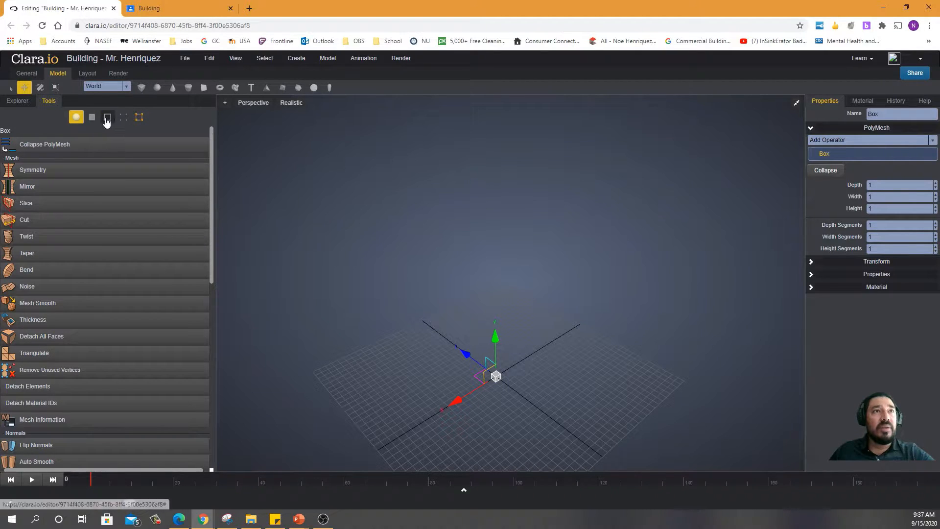
{"action": "left_click", "coordinate": [54, 88]}
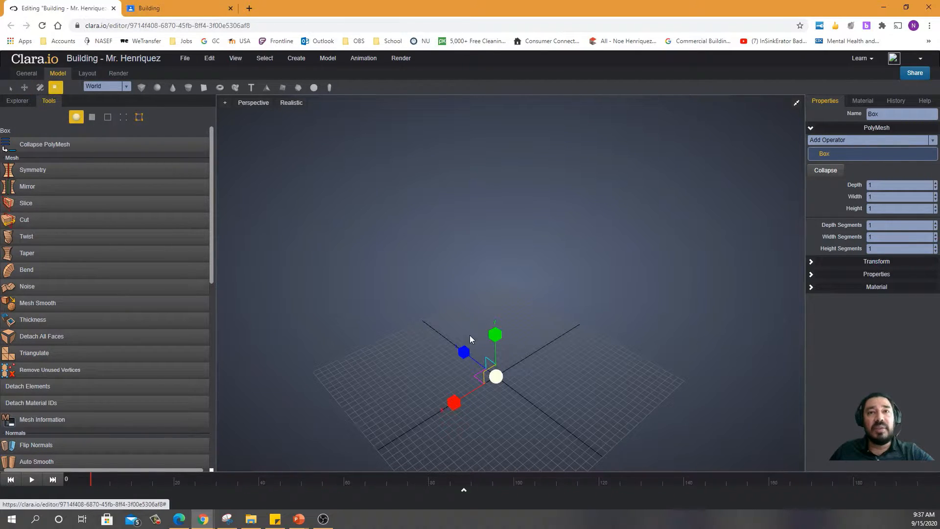
{"action": "left_click_drag", "start_coordinate": [496, 374], "coordinate": [552, 394]}
{"action": "left_click_drag", "start_coordinate": [496, 334], "coordinate": [508, 223]}
{"action": "left_click_drag", "start_coordinate": [492, 375], "coordinate": [449, 400]}
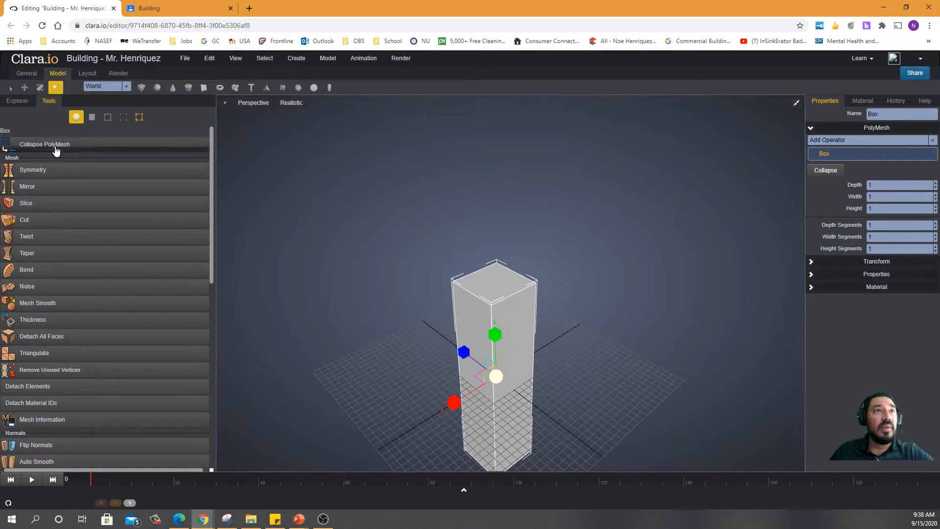
Step: Raise the tower so its base sits at the ground grid and widen it along the X and Z axes
{"action": "left_click", "coordinate": [24, 87]}
{"action": "left_click_drag", "start_coordinate": [496, 338], "coordinate": [488, 245]}
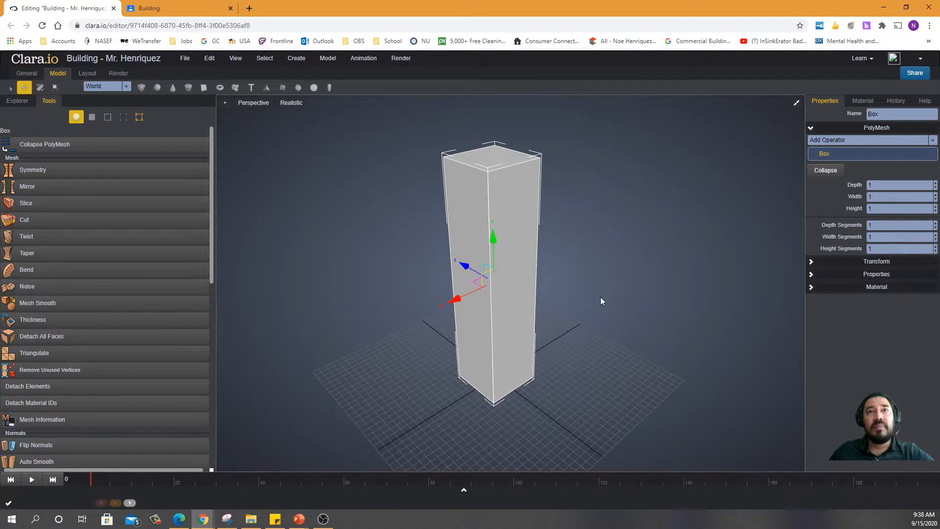
{"action": "left_click", "coordinate": [55, 87]}
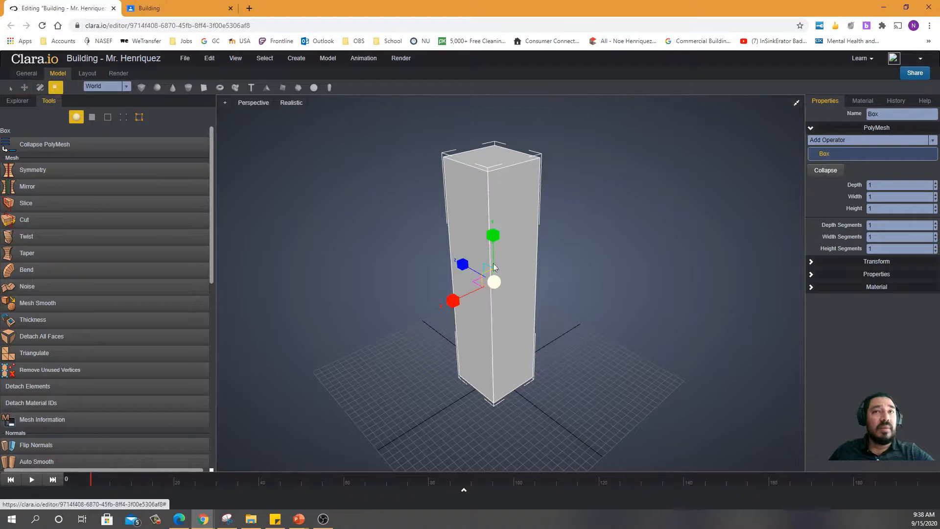
{"action": "left_click_drag", "start_coordinate": [449, 298], "coordinate": [428, 304]}
{"action": "left_click_drag", "start_coordinate": [463, 264], "coordinate": [515, 297]}
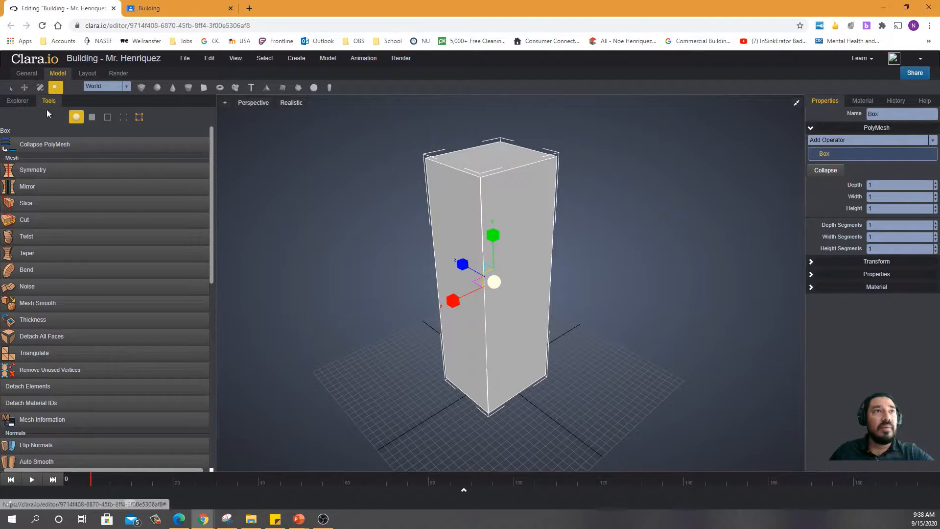
{"action": "left_click", "coordinate": [24, 87]}
{"action": "left_click", "coordinate": [682, 299]}
{"action": "mouse_move", "coordinate": [527, 388]}
{"action": "right_mouse_down"}
{"action": "mouse_move", "coordinate": [639, 391]}
{"action": "mouse_move", "coordinate": [510, 391]}
{"action": "right_mouse_up"}
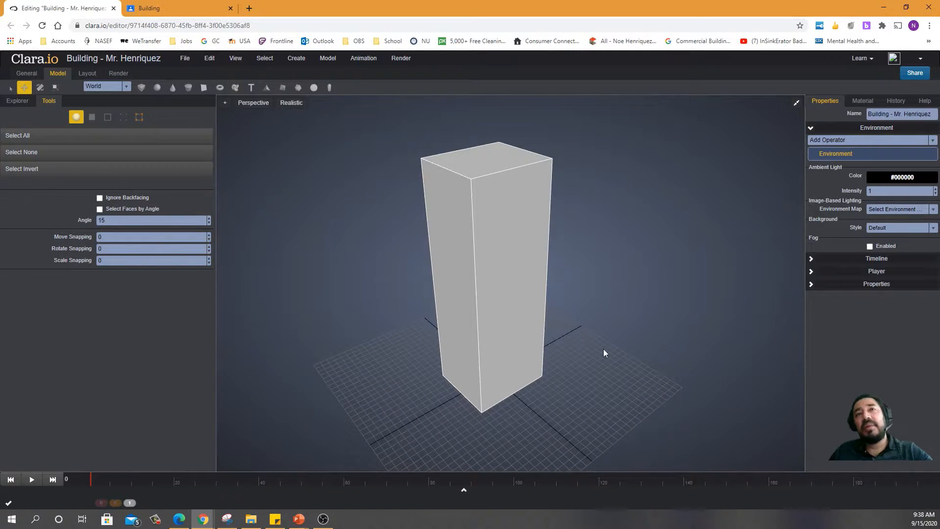
Step: Divide the tower box into 5 depth segments and 5 width segments
{"action": "left_click", "coordinate": [534, 227]}
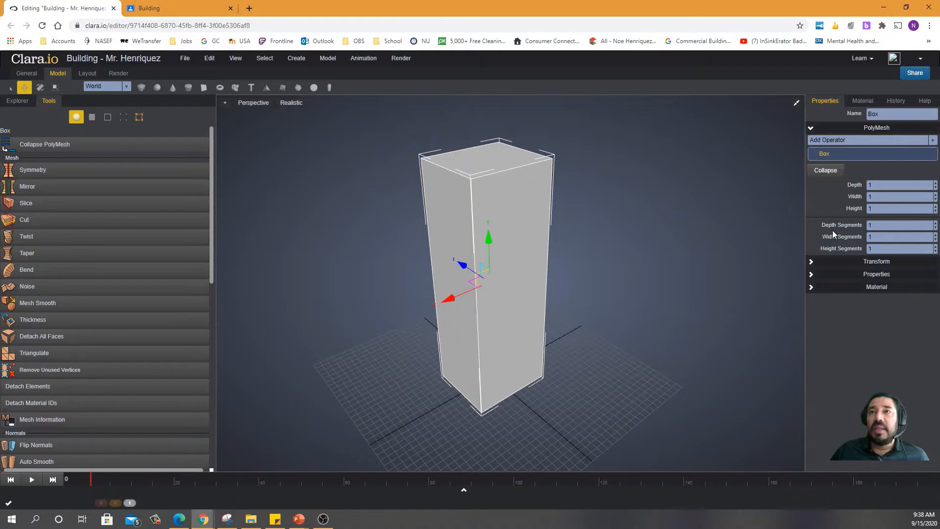
{"action": "left_click", "coordinate": [936, 223]}
{"action": "left_click", "coordinate": [936, 223]}
{"action": "left_click", "coordinate": [936, 223]}
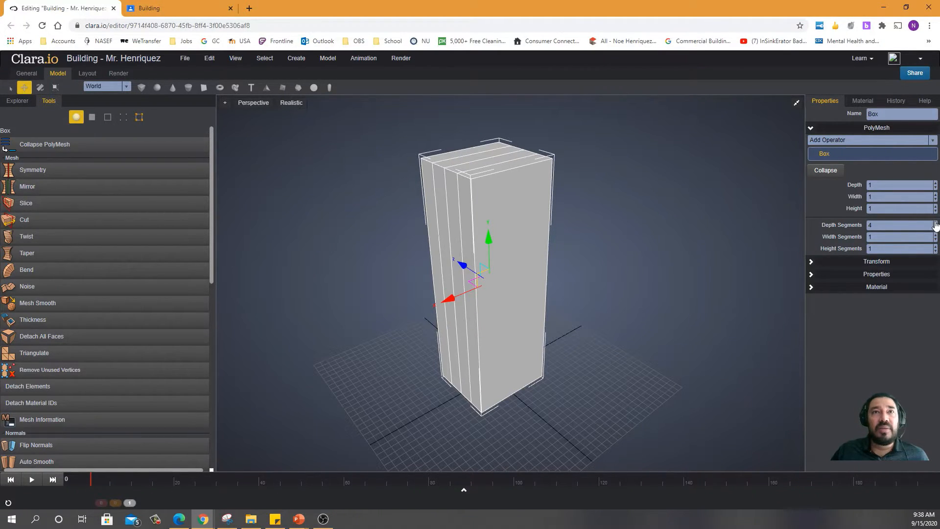
{"action": "left_click", "coordinate": [936, 223]}
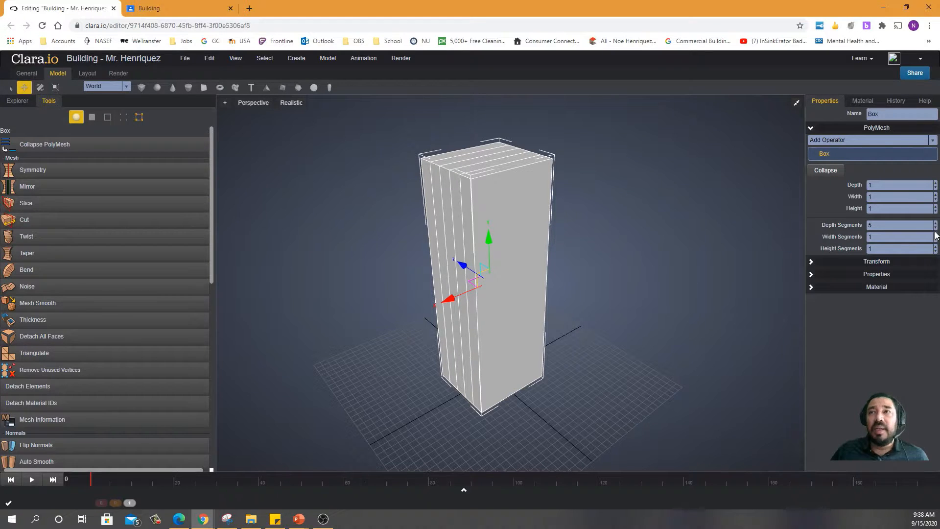
{"action": "left_click", "coordinate": [936, 235]}
{"action": "left_click", "coordinate": [936, 235]}
{"action": "left_click", "coordinate": [936, 235]}
{"action": "left_click", "coordinate": [936, 235]}
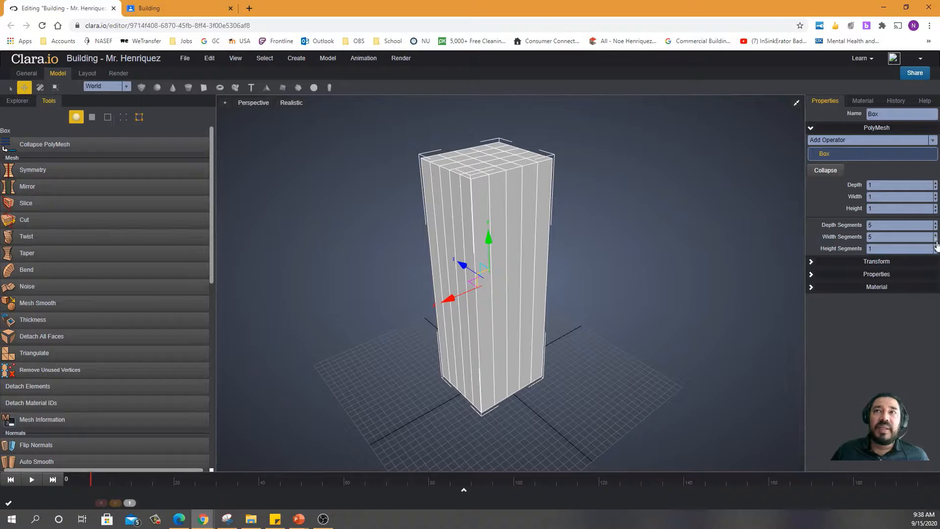
Step: Set the tower box's height segments to 9
{"action": "left_click", "coordinate": [936, 247]}
{"action": "left_click", "coordinate": [936, 247]}
{"action": "left_click", "coordinate": [936, 247]}
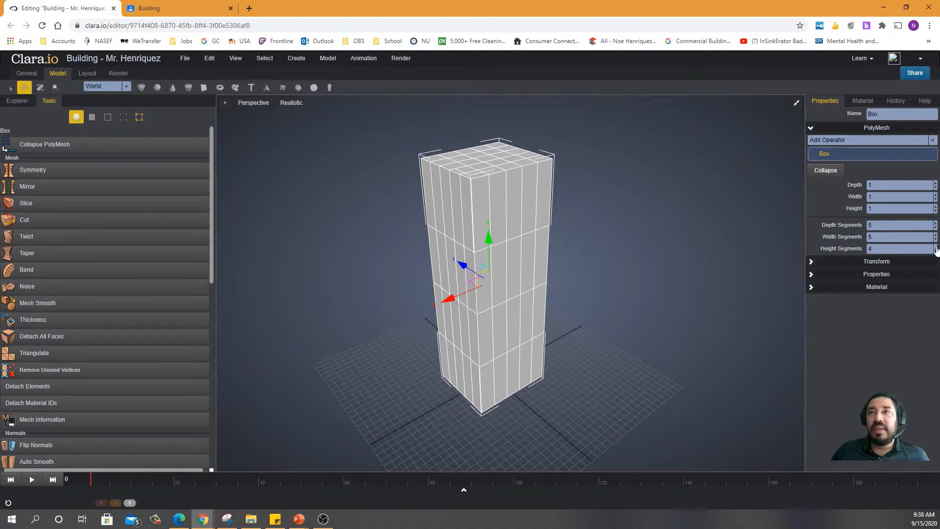
{"action": "left_click", "coordinate": [936, 246]}
{"action": "left_click", "coordinate": [936, 247]}
{"action": "left_click", "coordinate": [936, 246]}
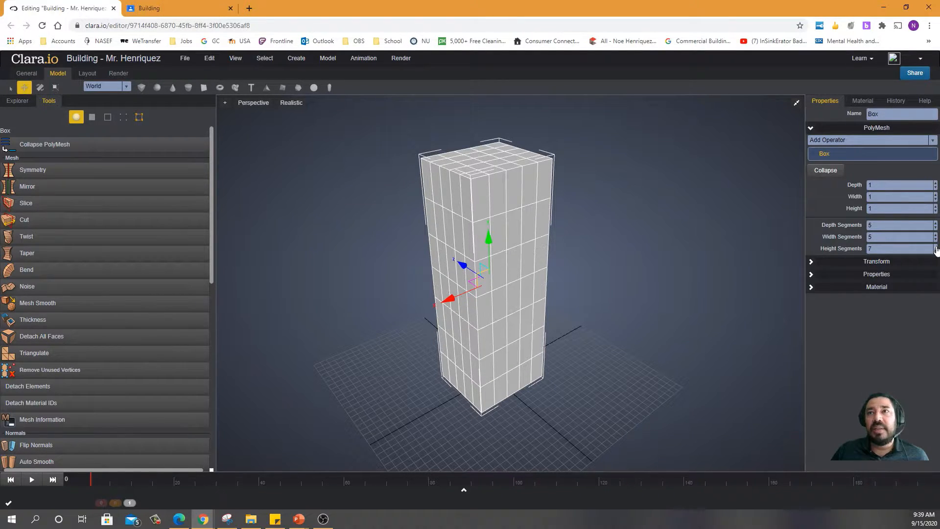
{"action": "left_click", "coordinate": [936, 247]}
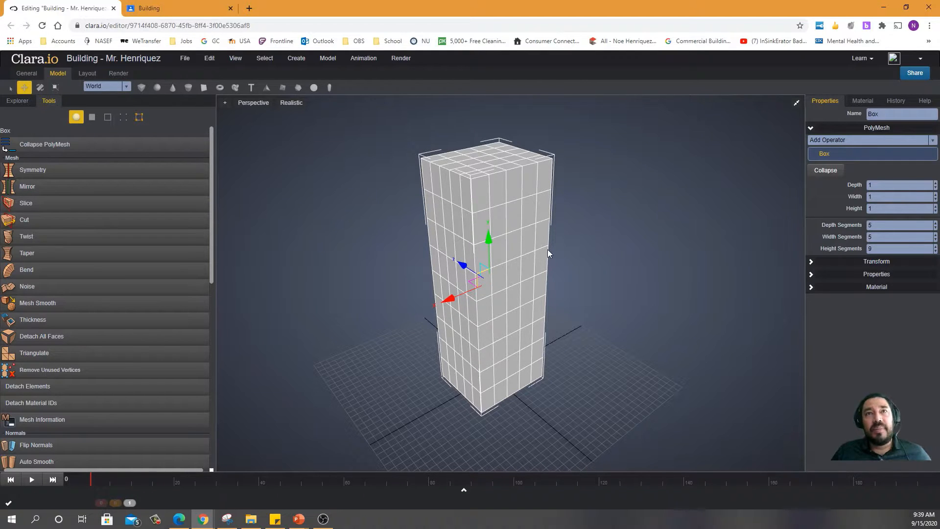
Step: In a full-size front view, raise the first horizontal edge loop below the tower's roof by about 0.078
{"action": "left_click", "coordinate": [796, 104]}
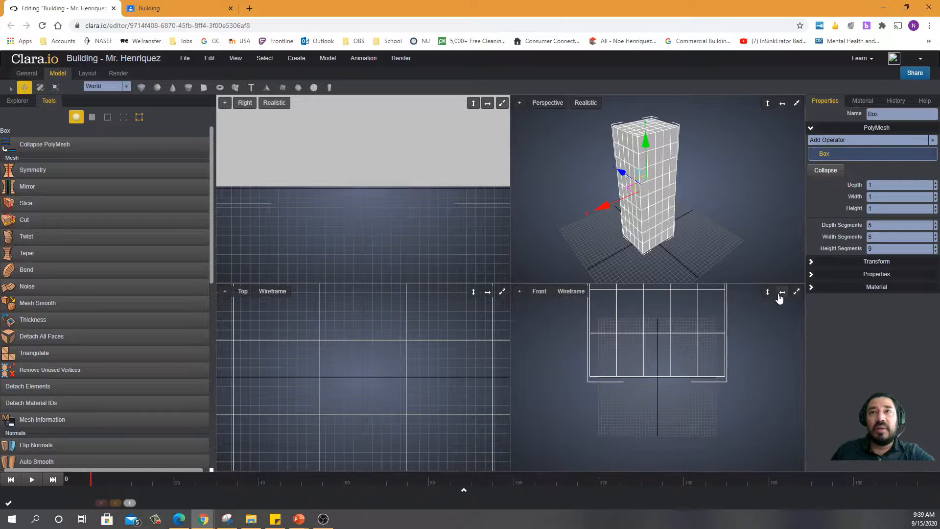
{"action": "left_click", "coordinate": [797, 292]}
{"action": "scroll", "coordinate": [569, 303], "scroll_direction": "down", "scroll_amount": 3}
{"action": "middle_click_drag", "start_coordinate": [582, 216], "coordinate": [580, 363]}
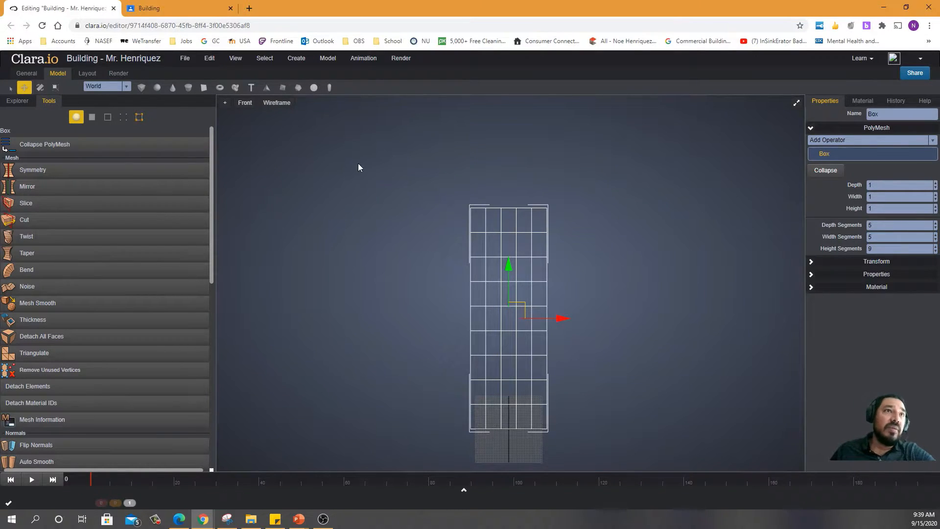
{"action": "left_click", "coordinate": [109, 118]}
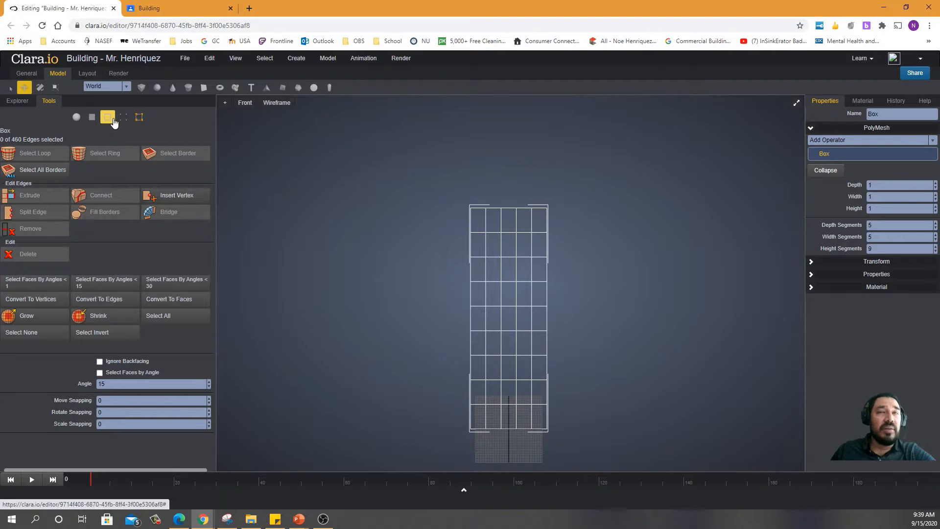
{"action": "double_click", "coordinate": [494, 233]}
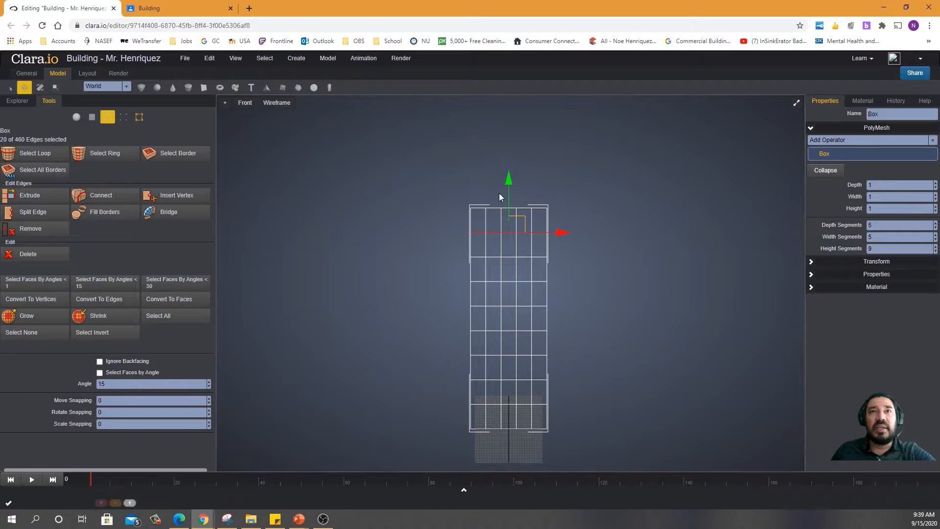
{"action": "left_click_drag", "start_coordinate": [508, 178], "coordinate": [508, 159]}
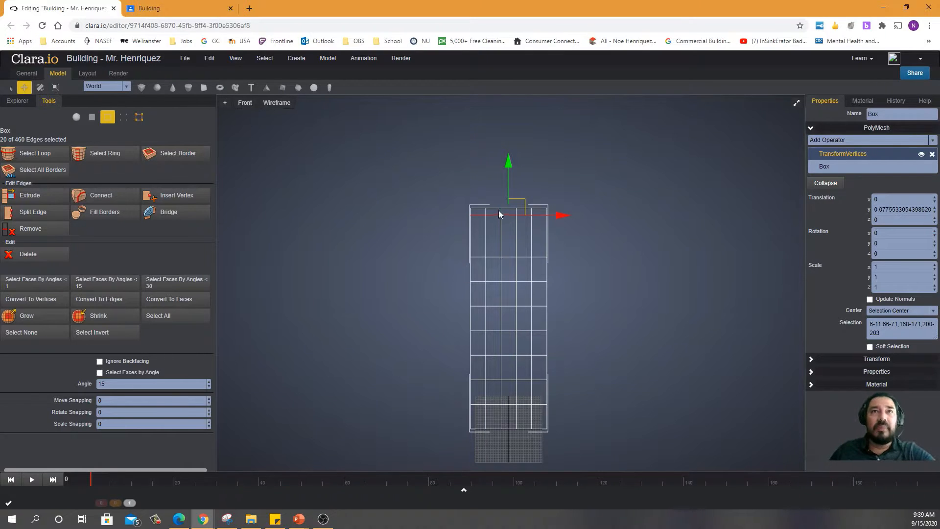
Step: Select the second horizontal edge loop below the roof and raise it by about 0.104
{"action": "left_click", "coordinate": [478, 256]}
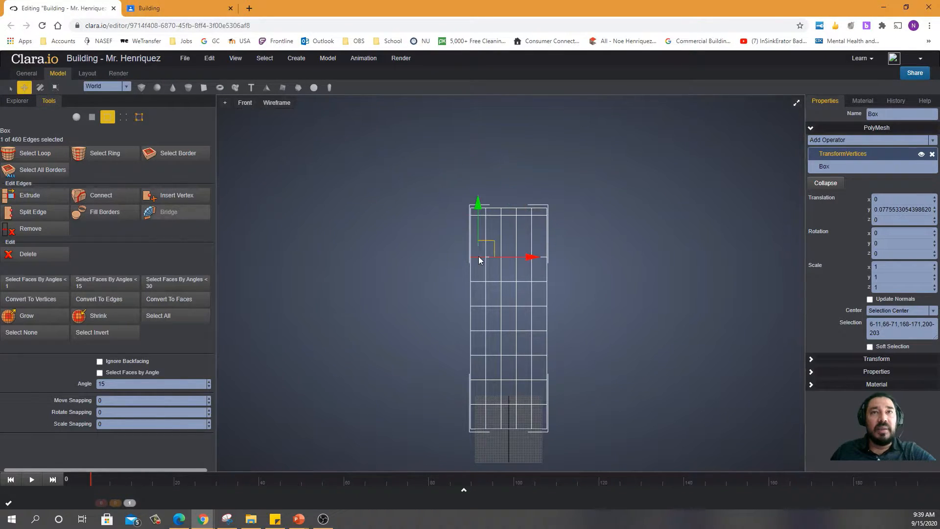
{"action": "left_click", "coordinate": [35, 154]}
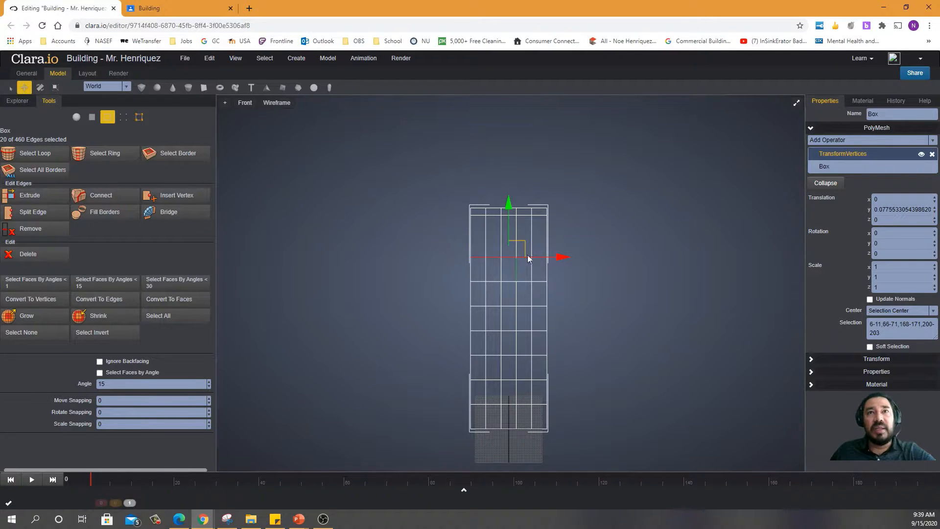
{"action": "left_click_drag", "start_coordinate": [508, 201], "coordinate": [507, 180]}
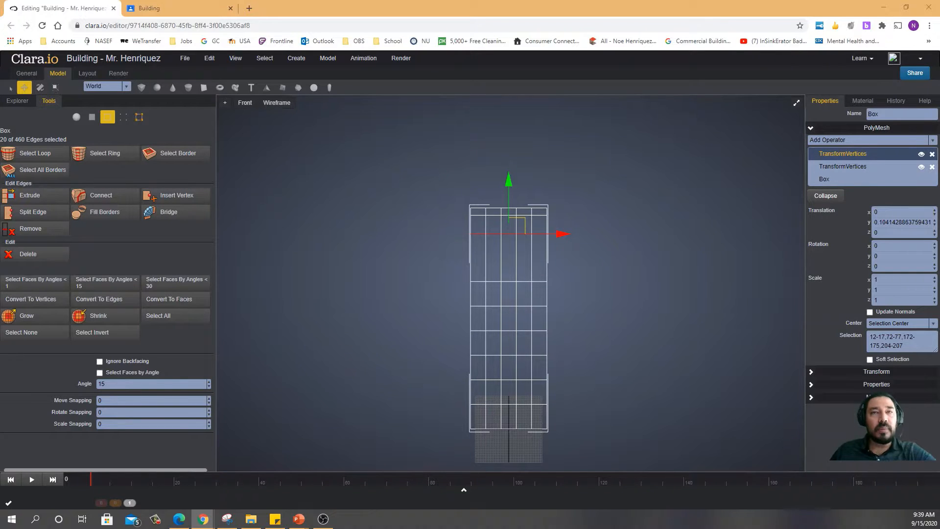
Step: Select the third horizontal edge loop below the roof and raise it by about 0.135
{"action": "left_click", "coordinate": [493, 280]}
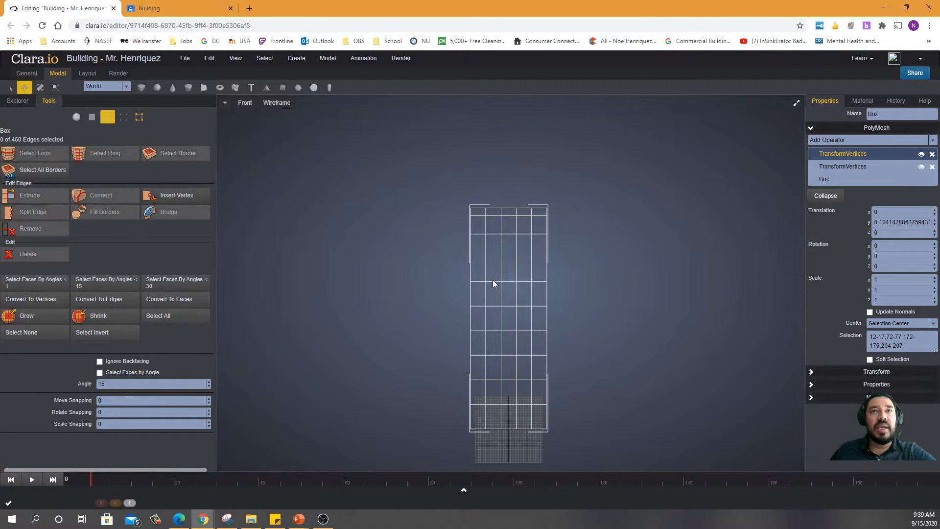
{"action": "left_click", "coordinate": [494, 281]}
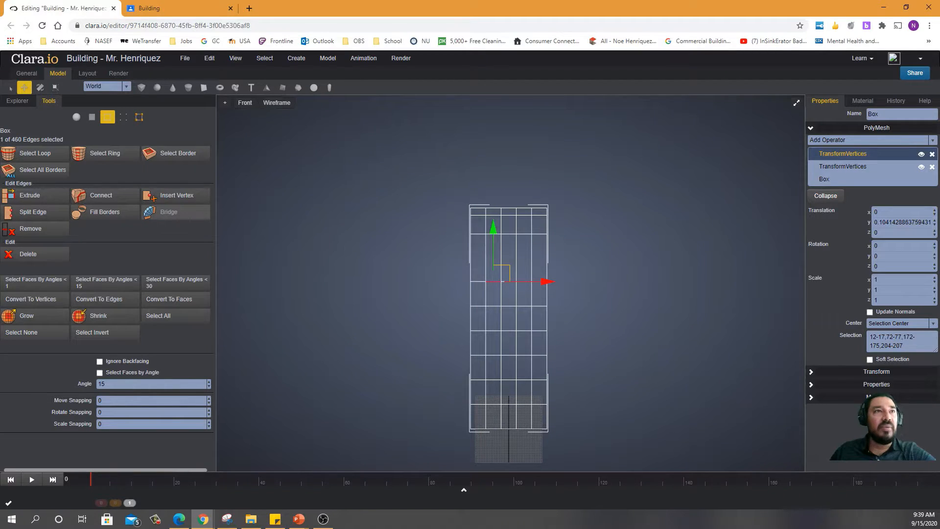
{"action": "left_click", "coordinate": [35, 153]}
{"action": "left_click_drag", "start_coordinate": [508, 226], "coordinate": [510, 196]}
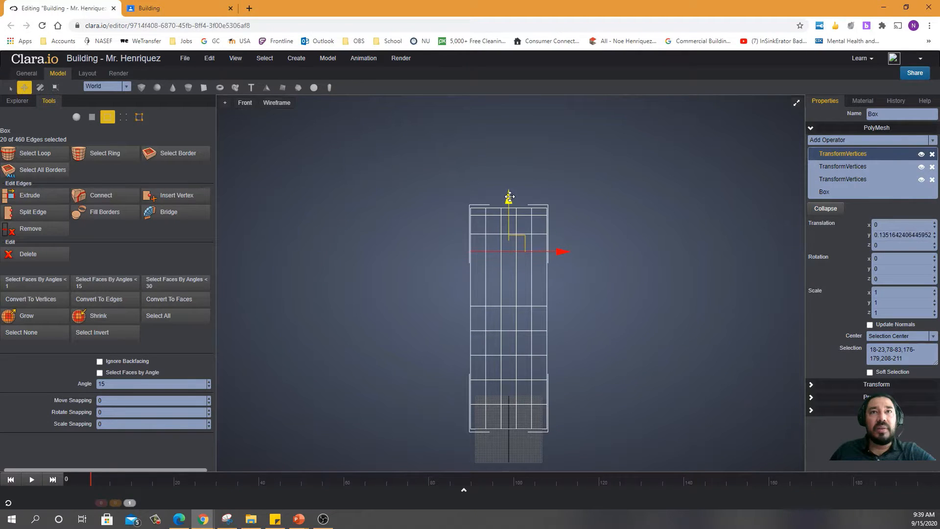
Step: Raise the fourth horizontal edge loop below the roof by about 0.135 and the fifth by about 0.16
{"action": "double_click", "coordinate": [506, 306]}
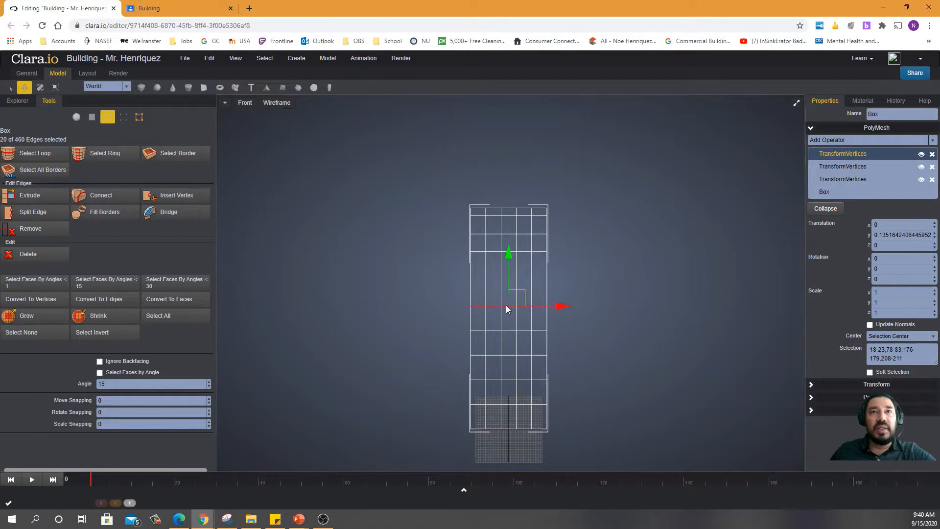
{"action": "left_click_drag", "start_coordinate": [509, 253], "coordinate": [512, 223]}
{"action": "left_click", "coordinate": [492, 328]}
{"action": "left_click", "coordinate": [493, 331]}
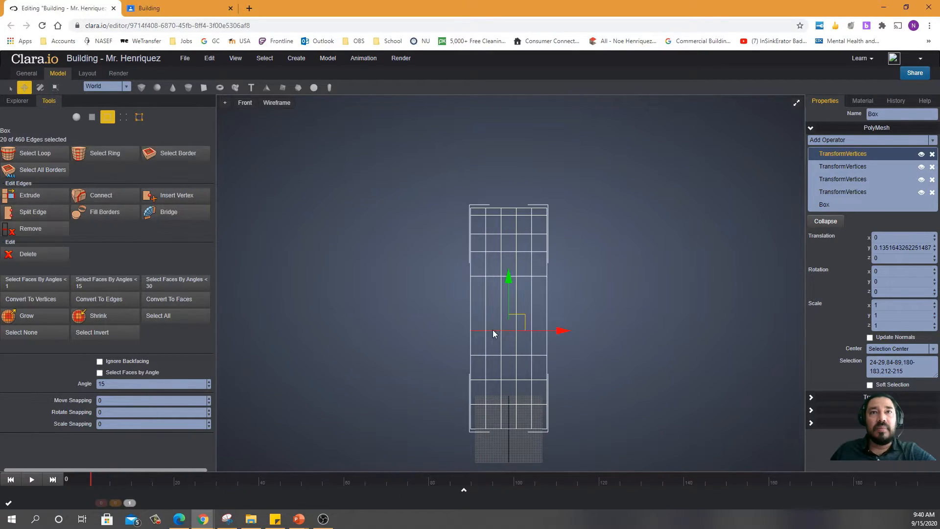
{"action": "left_click_drag", "start_coordinate": [508, 276], "coordinate": [510, 242]}
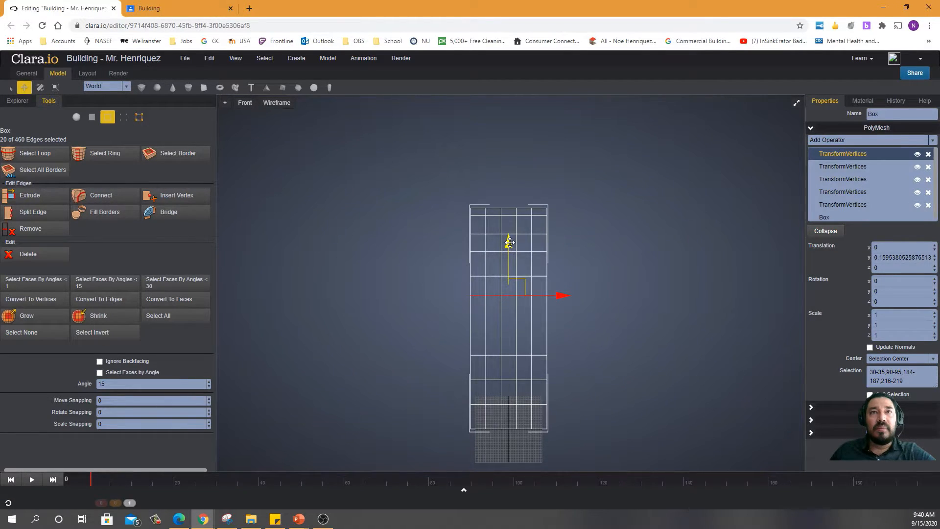
Step: Raise the sixth horizontal edge loop below the roof by about 0.142 and the seventh by about 0.148
{"action": "left_click", "coordinate": [491, 356]}
{"action": "left_click_drag", "start_coordinate": [509, 302], "coordinate": [509, 269]}
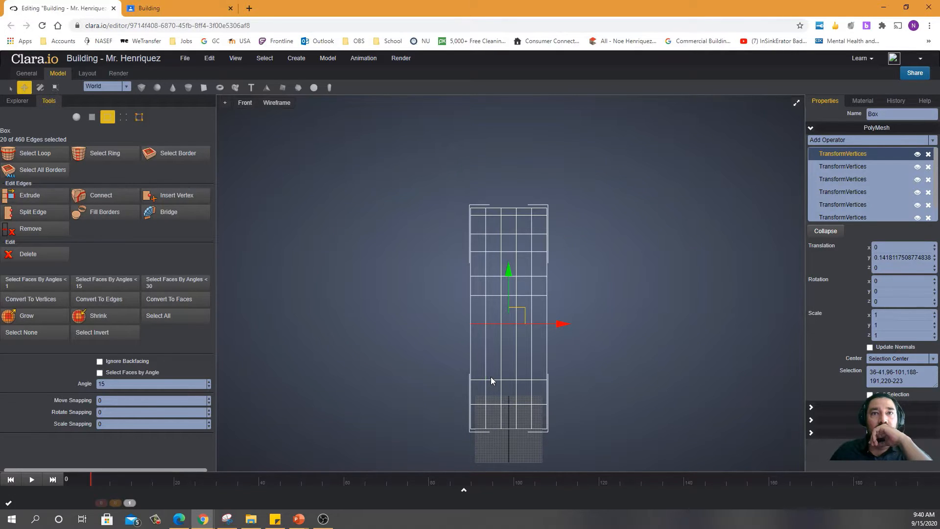
{"action": "left_click", "coordinate": [491, 378]}
{"action": "left_click_drag", "start_coordinate": [494, 328], "coordinate": [496, 382]}
{"action": "left_click", "coordinate": [562, 372]}
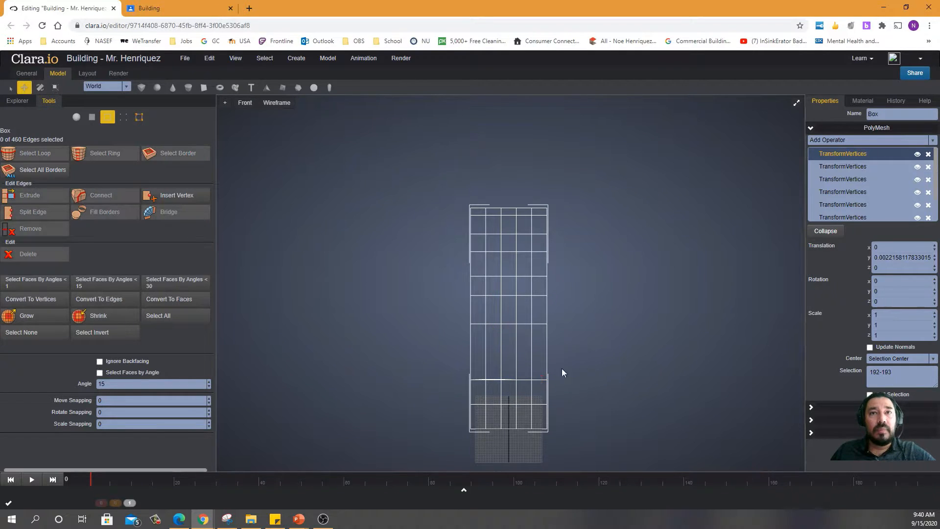
{"action": "double_click", "coordinate": [509, 380]}
{"action": "left_click_drag", "start_coordinate": [507, 333], "coordinate": [509, 294]}
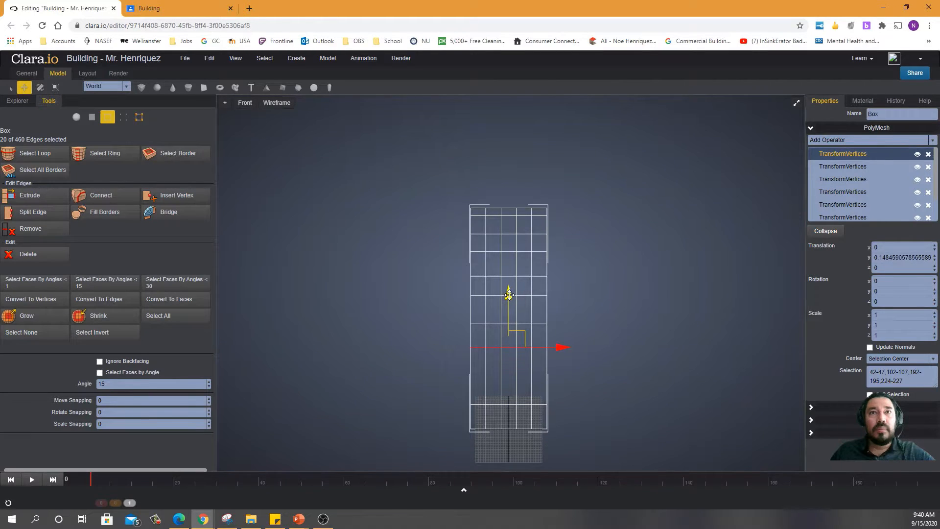
Step: Raise the lowest horizontal edge loop above the tower's base by about 0.06 and return to the full-size perspective view
{"action": "double_click", "coordinate": [492, 404]}
{"action": "left_click_drag", "start_coordinate": [509, 351], "coordinate": [509, 338]}
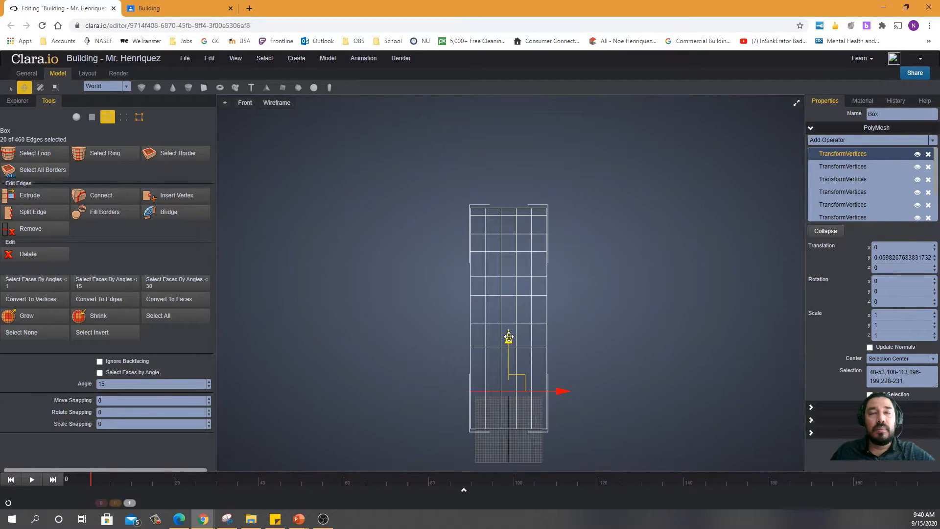
{"action": "left_click", "coordinate": [600, 323]}
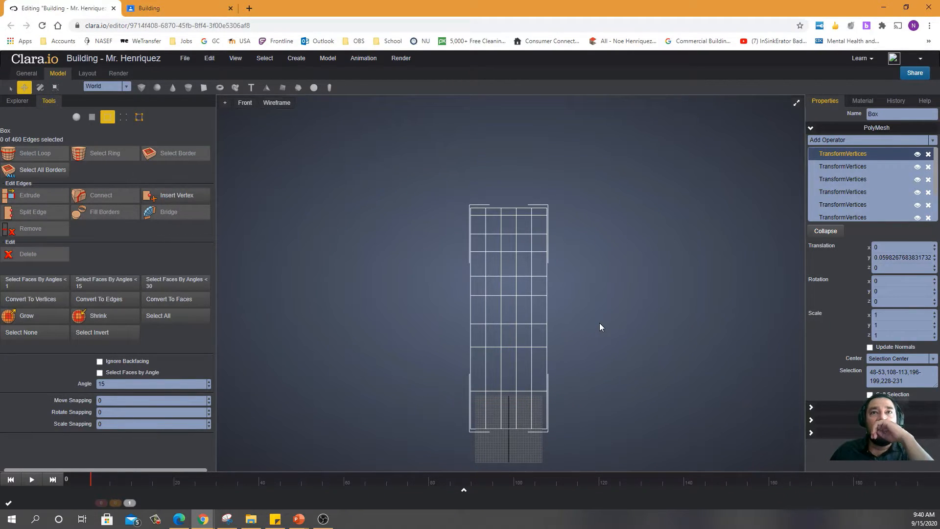
{"action": "left_click", "coordinate": [796, 102]}
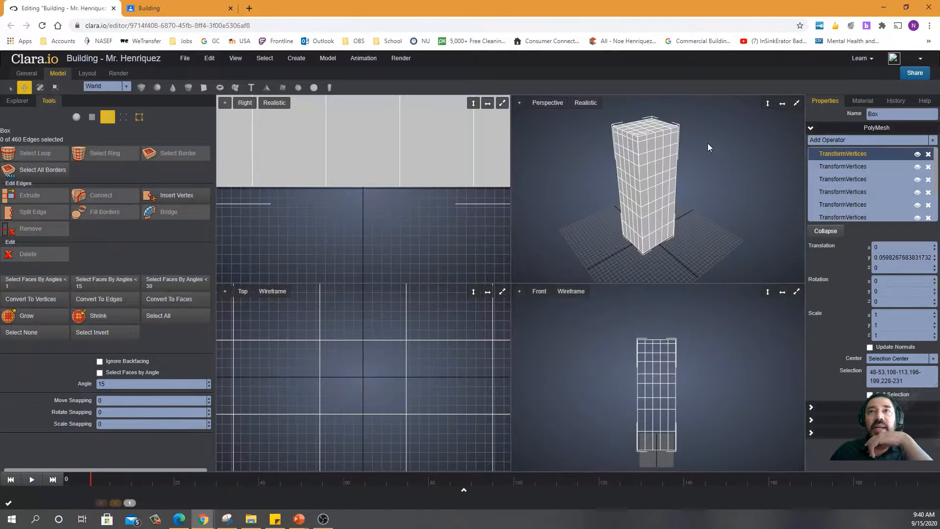
{"action": "left_click", "coordinate": [797, 104]}
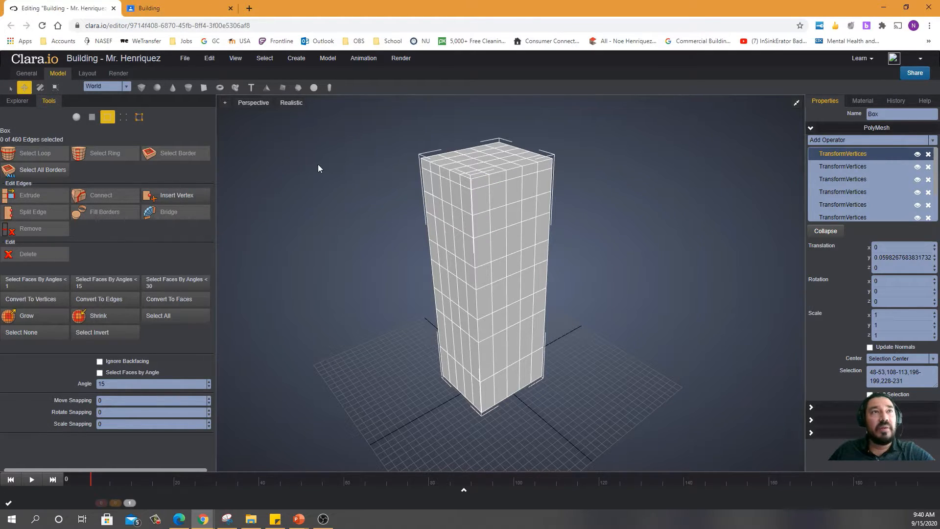
Step: Switch to face selection and select the five faces in the top row on one side of the tower
{"action": "left_click", "coordinate": [92, 117]}
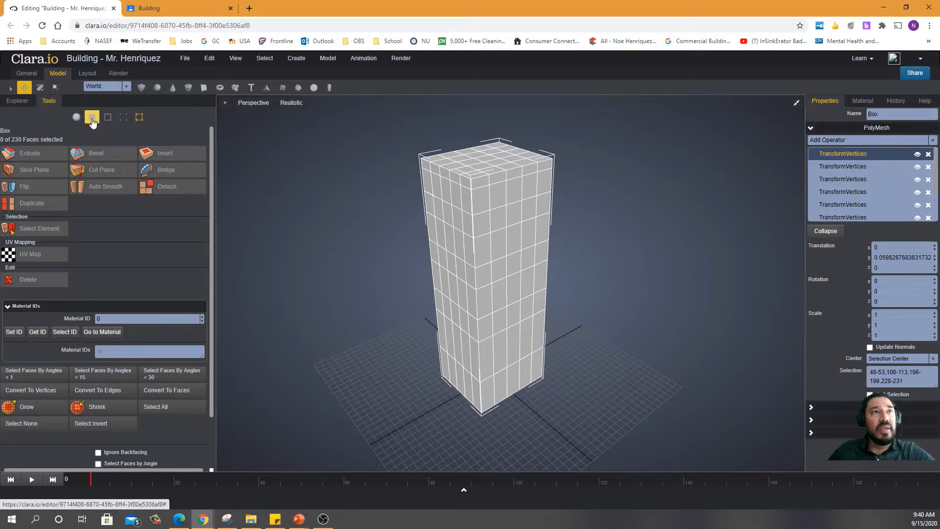
{"action": "left_click", "coordinate": [478, 184]}
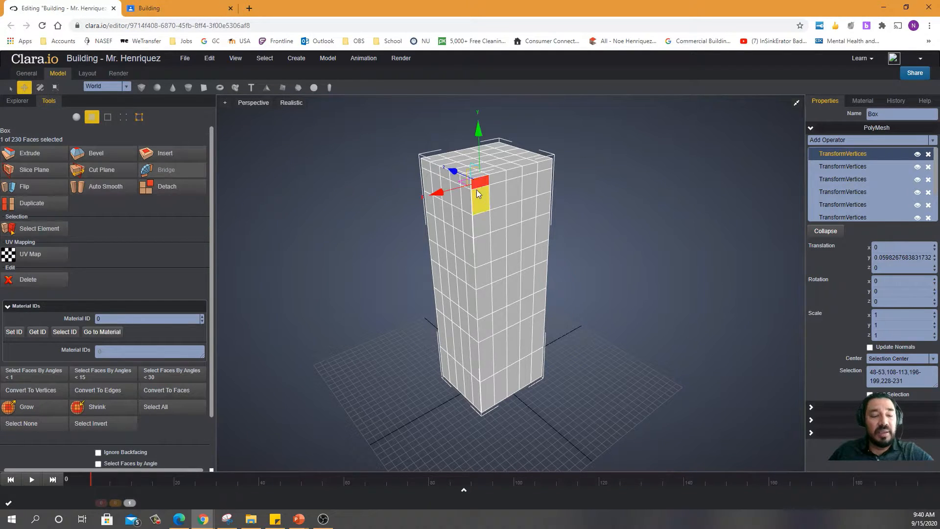
{"action": "left_click", "coordinate": [497, 180], "text": "shift"}
{"action": "left_click", "coordinate": [514, 173], "text": "shift"}
{"action": "left_click", "coordinate": [530, 170], "text": "shift"}
{"action": "left_click", "coordinate": [545, 167], "text": "shift"}
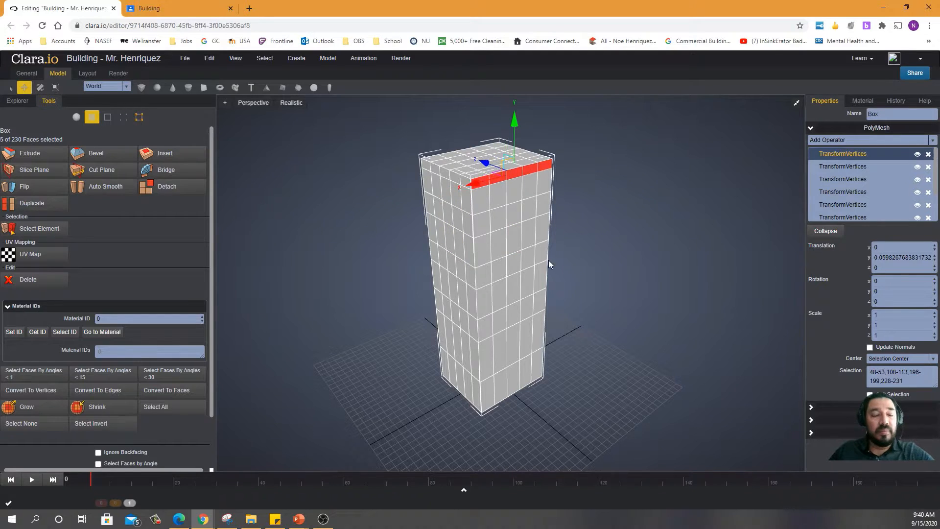
Step: Add the five top-row faces on the second side of the tower to the selection
{"action": "right_click_drag", "start_coordinate": [616, 277], "coordinate": [650, 265]}
{"action": "left_click", "coordinate": [517, 189], "text": "shift"}
{"action": "left_click", "coordinate": [498, 189], "text": "shift"}
{"action": "left_click", "coordinate": [478, 190], "text": "shift"}
{"action": "left_click", "coordinate": [457, 189], "text": "shift"}
{"action": "left_click", "coordinate": [436, 190], "text": "shift"}
Step: Extend the selection with the top-row faces on the third side of the tower
{"action": "right_click_drag", "start_coordinate": [340, 247], "coordinate": [560, 196]}
{"action": "left_click", "coordinate": [559, 193], "text": "shift"}
{"action": "left_click", "coordinate": [543, 199], "text": "shift"}
{"action": "left_click", "coordinate": [524, 203], "text": "shift"}
{"action": "left_click", "coordinate": [506, 206], "text": "shift"}
{"action": "left_click", "coordinate": [490, 215], "text": "shift"}
{"action": "left_click", "coordinate": [466, 212], "text": "shift"}
Step: Add the remaining top-row faces on the fourth side so the selected band runs around the whole tower
{"action": "right_click_drag", "start_coordinate": [373, 255], "coordinate": [424, 267]}
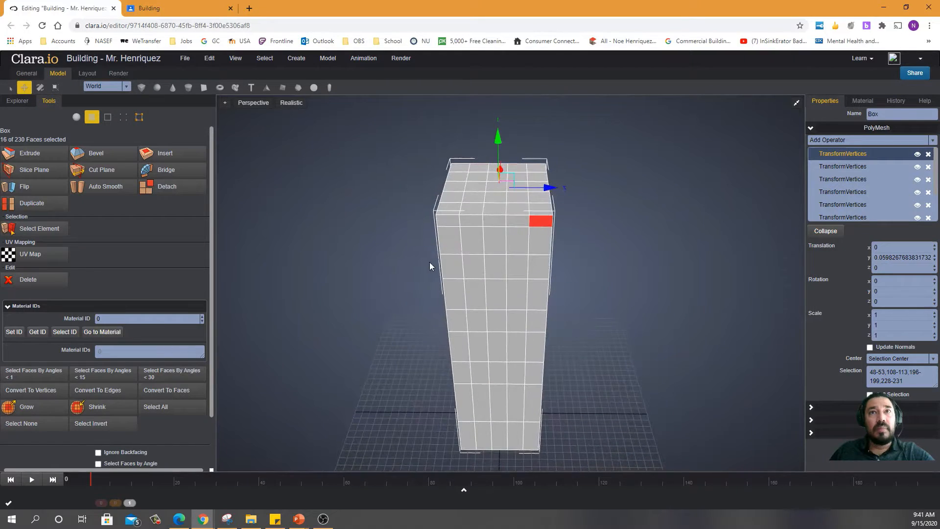
{"action": "left_click", "coordinate": [517, 222], "text": "shift"}
{"action": "left_click", "coordinate": [473, 223], "text": "shift"}
{"action": "left_click", "coordinate": [452, 222], "text": "shift"}
{"action": "right_click_drag", "start_coordinate": [375, 256], "coordinate": [398, 254]}
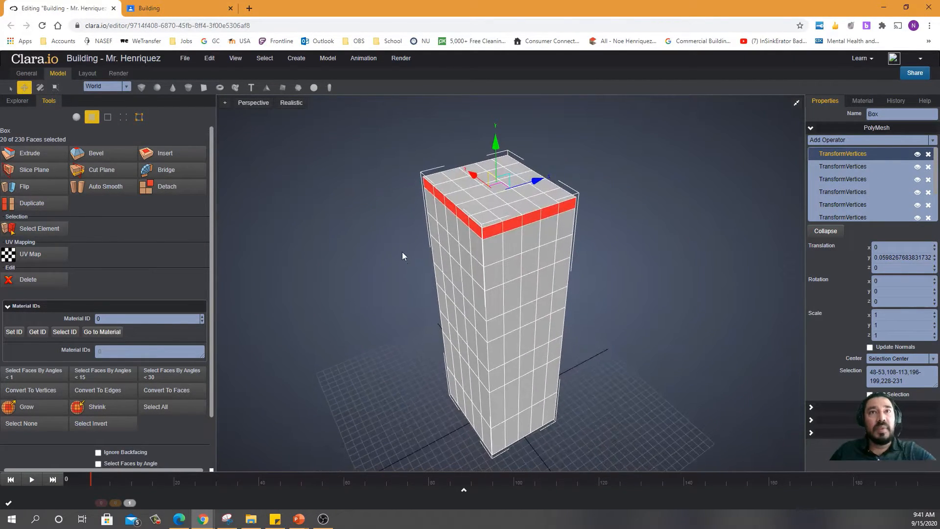
Step: Extrude the selected top band and scale it uniformly by about 1.27 into an overhanging ledge, and clear the selection
{"action": "left_click", "coordinate": [36, 155]}
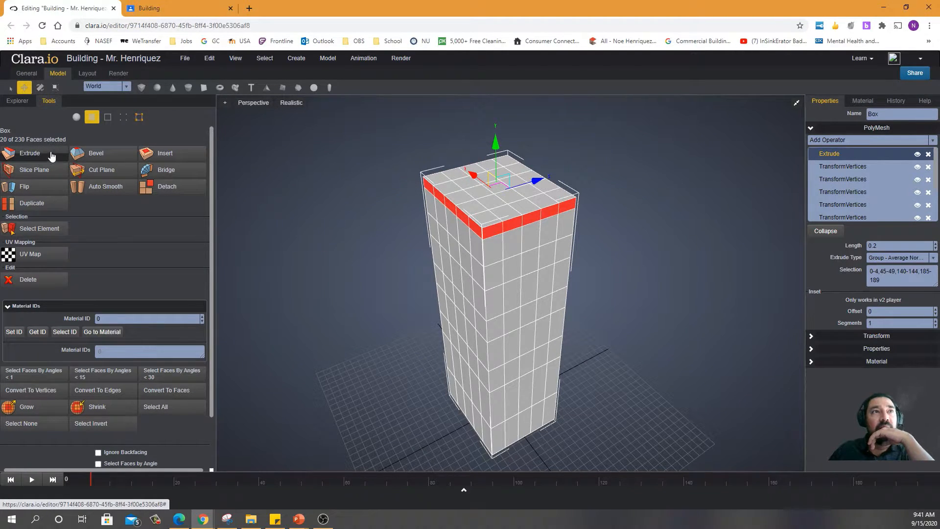
{"action": "left_click", "coordinate": [55, 88]}
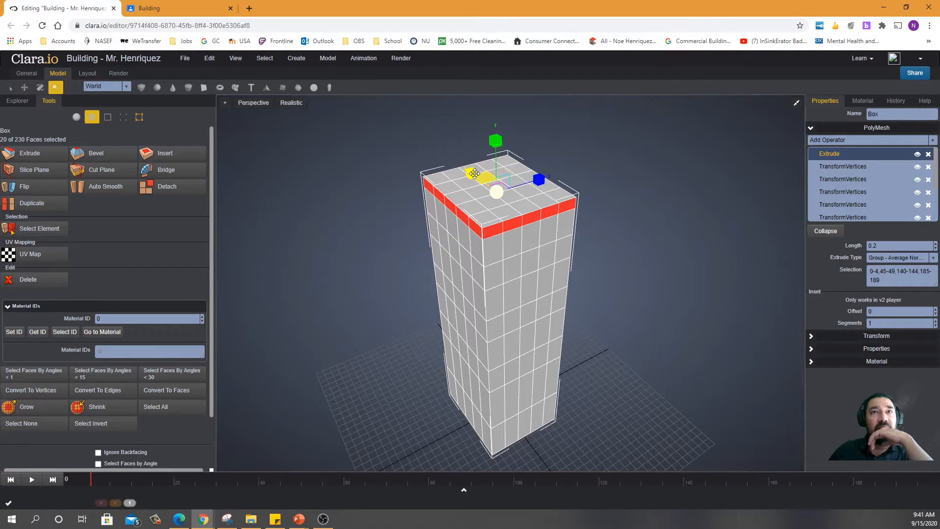
{"action": "mouse_move", "coordinate": [497, 191]}
{"action": "left_mouse_down"}
{"action": "mouse_move", "coordinate": [519, 201]}
{"action": "mouse_move", "coordinate": [488, 186]}
{"action": "mouse_move", "coordinate": [499, 196]}
{"action": "left_mouse_up"}
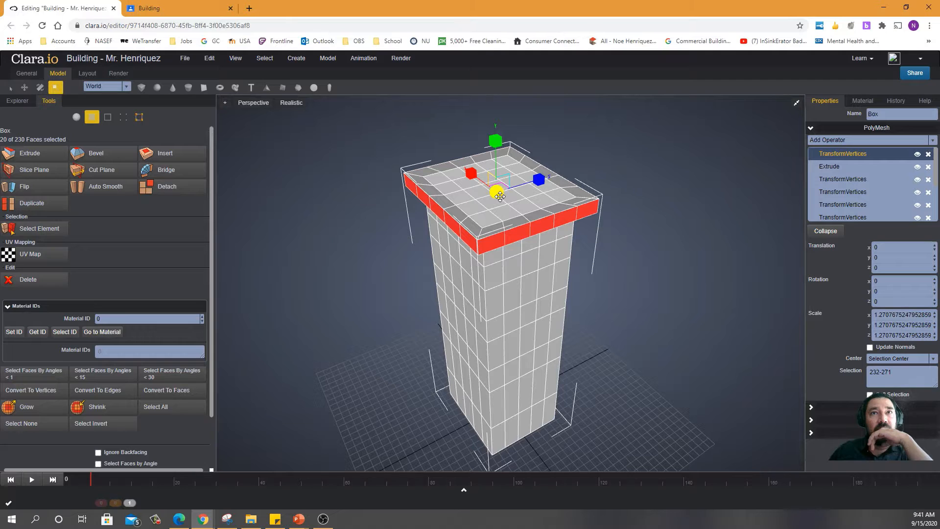
{"action": "right_click_drag", "start_coordinate": [677, 257], "coordinate": [593, 212]}
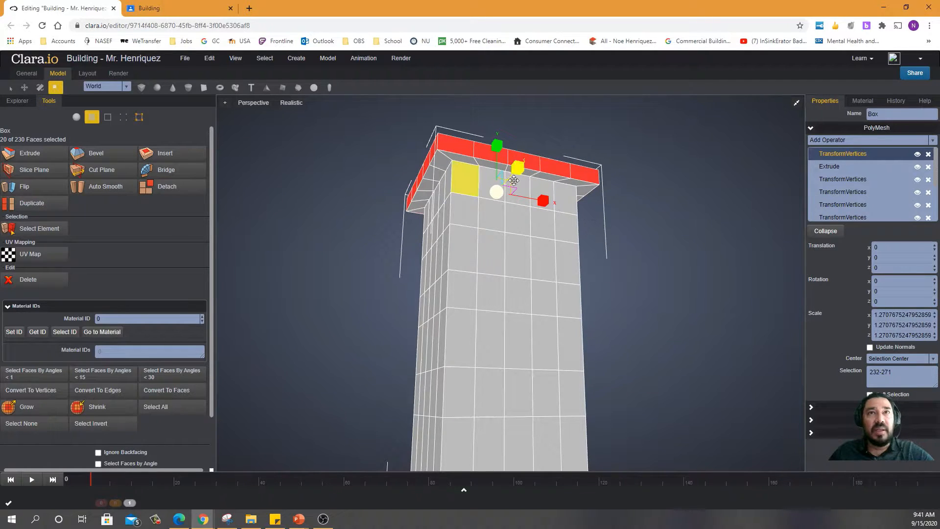
{"action": "right_click_drag", "start_coordinate": [668, 263], "coordinate": [633, 274]}
{"action": "left_click", "coordinate": [633, 232]}
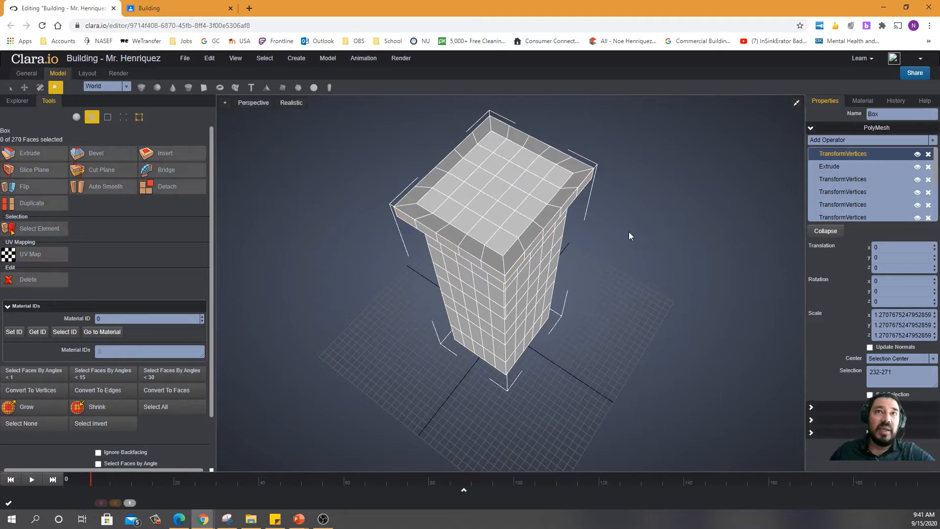
Step: Select the outer ring of 16 faces on the flat roof inside the ledge
{"action": "left_click", "coordinate": [430, 205]}
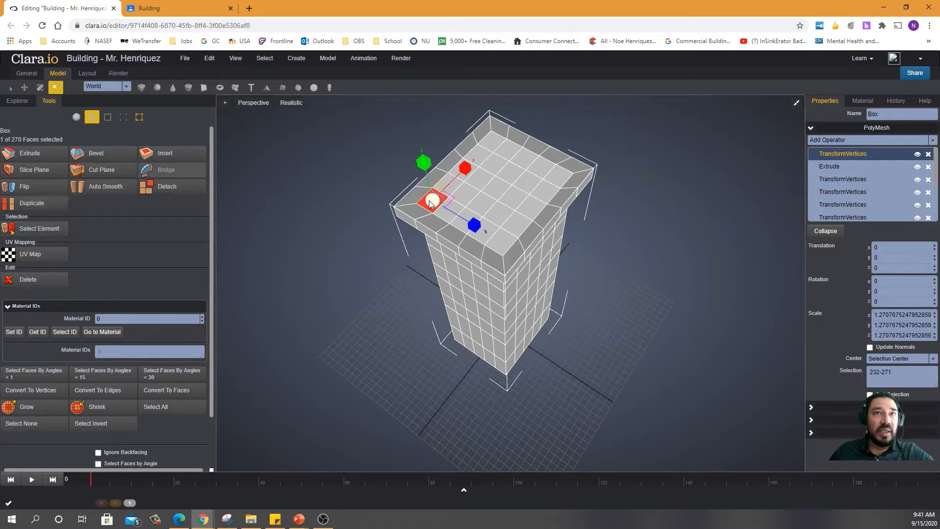
{"action": "left_click", "coordinate": [459, 185], "text": "shift"}
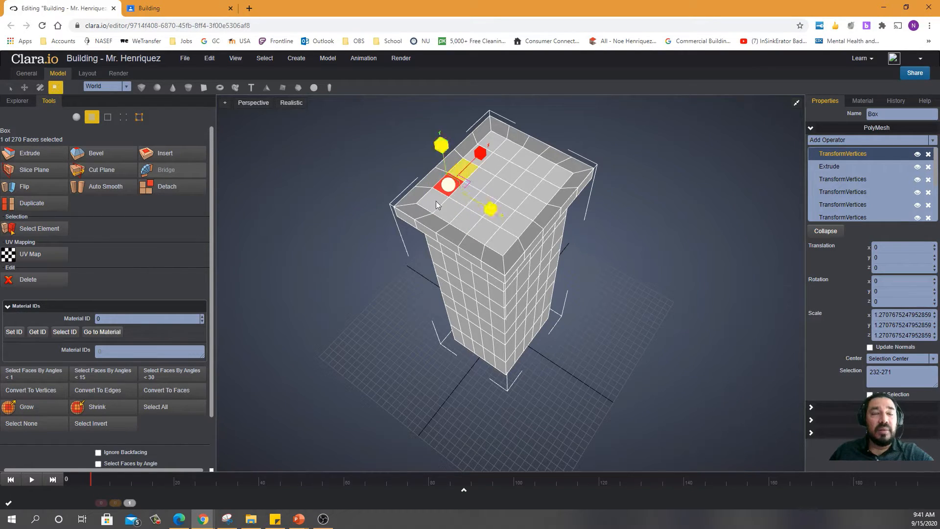
{"action": "left_click", "coordinate": [470, 171], "text": "shift"}
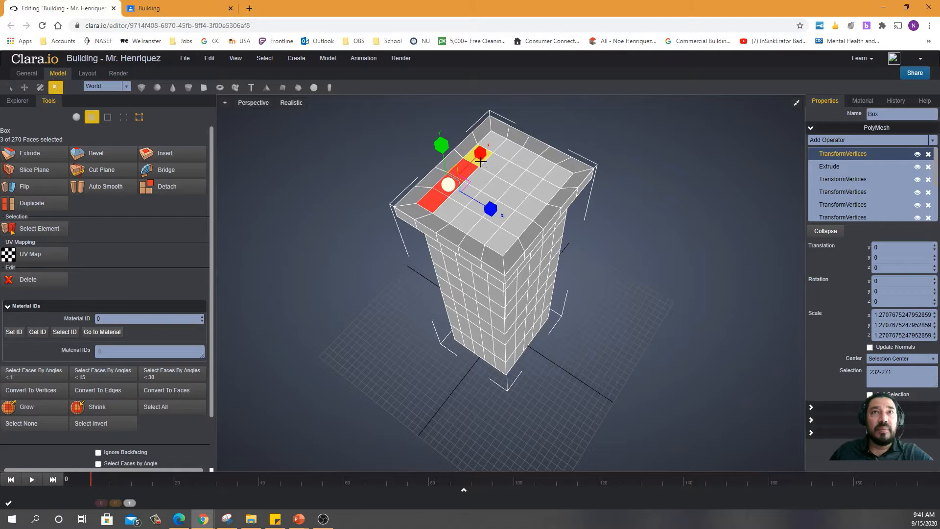
{"action": "left_click", "coordinate": [480, 162], "text": "shift"}
{"action": "left_click", "coordinate": [499, 142], "text": "shift"}
{"action": "left_click", "coordinate": [510, 147], "text": "shift"}
{"action": "left_click", "coordinate": [524, 155], "text": "shift"}
{"action": "left_click", "coordinate": [543, 169], "text": "shift"}
{"action": "left_click", "coordinate": [544, 169], "text": "shift"}
{"action": "left_click", "coordinate": [548, 192], "text": "shift"}
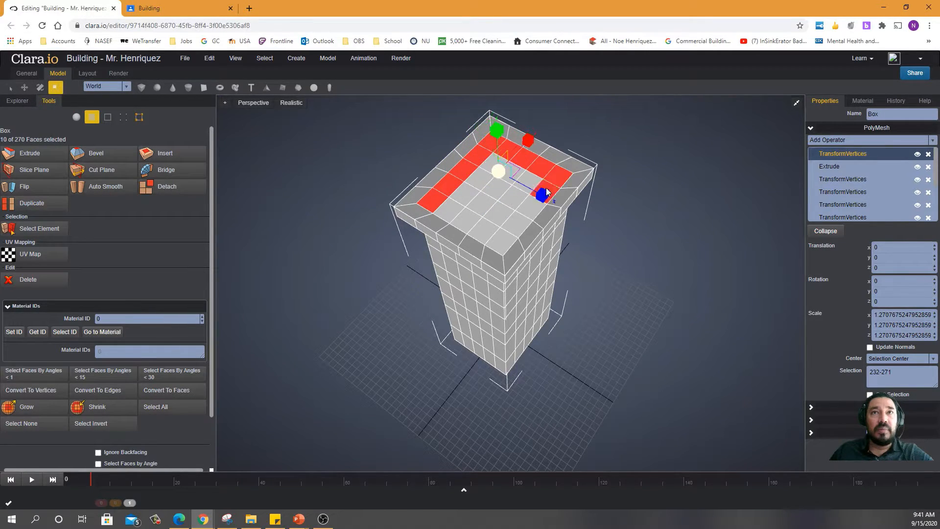
{"action": "left_click", "coordinate": [529, 202], "text": "shift"}
{"action": "left_click", "coordinate": [512, 227], "text": "shift"}
{"action": "left_click", "coordinate": [501, 236], "text": "shift"}
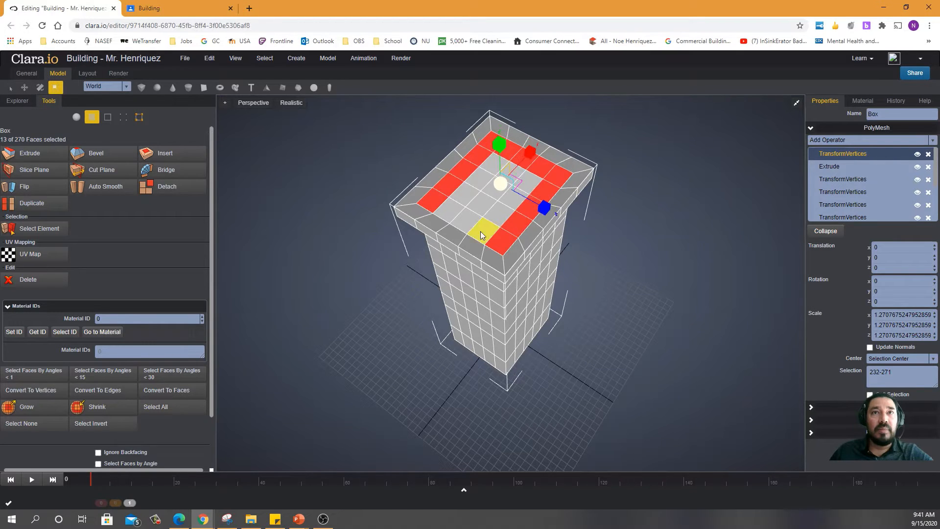
{"action": "left_click", "coordinate": [484, 232], "text": "shift"}
{"action": "left_click", "coordinate": [466, 221], "text": "shift"}
Step: Add the nine inner roof faces so all 25 flat roof faces are selected
{"action": "left_click", "coordinate": [477, 177], "text": "shift"}
{"action": "left_click", "coordinate": [492, 168], "text": "shift"}
{"action": "left_click", "coordinate": [521, 172], "text": "shift"}
{"action": "left_click", "coordinate": [529, 181], "text": "shift"}
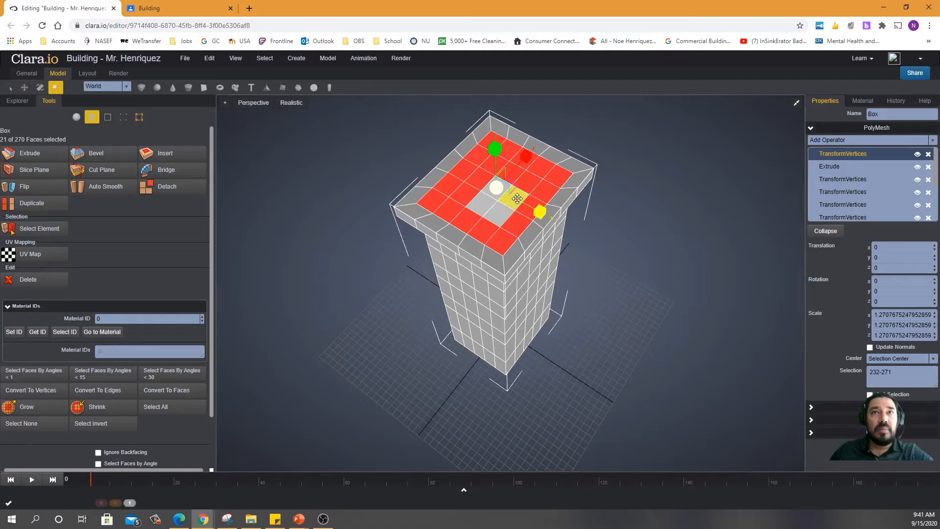
{"action": "left_click", "coordinate": [487, 190], "text": "shift"}
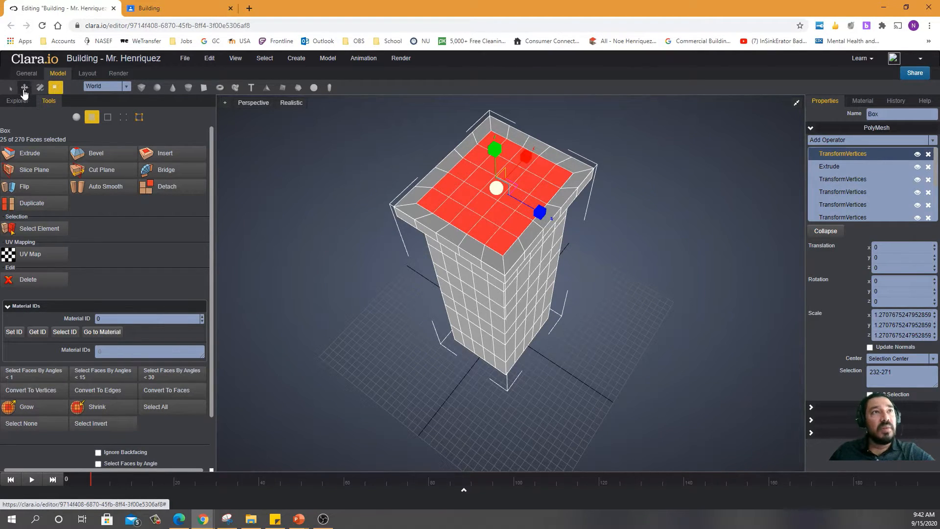
Step: Extrude the selected roof faces, move them down by about 0.237 to recess the roof, and clear the selection
{"action": "left_click", "coordinate": [24, 89]}
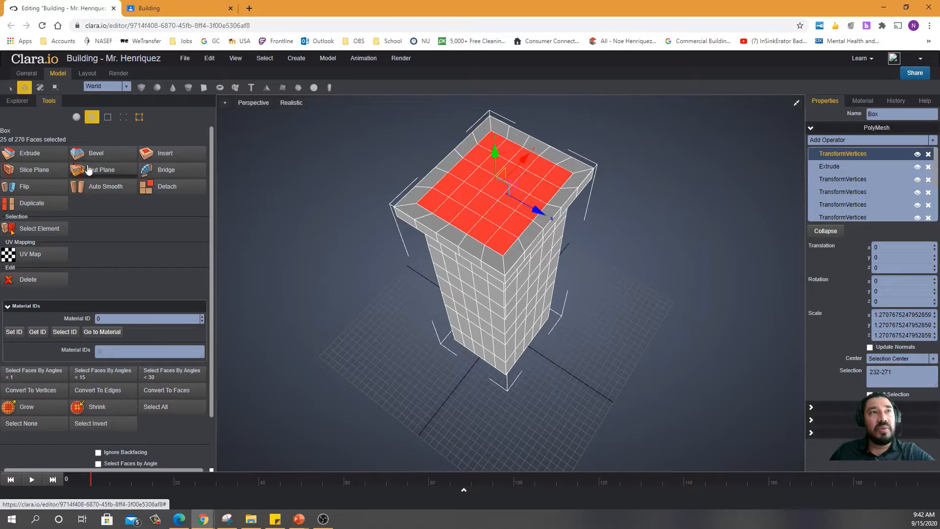
{"action": "left_click", "coordinate": [30, 154]}
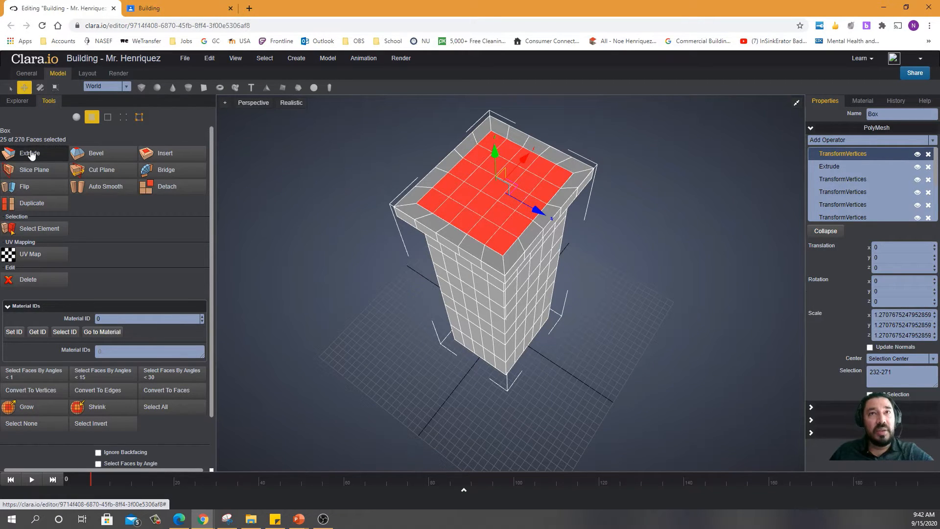
{"action": "right_click_drag", "start_coordinate": [327, 295], "coordinate": [365, 263]}
{"action": "scroll", "coordinate": [498, 275], "scroll_direction": "down", "scroll_amount": 5}
{"action": "left_click_drag", "start_coordinate": [503, 155], "coordinate": [509, 196]}
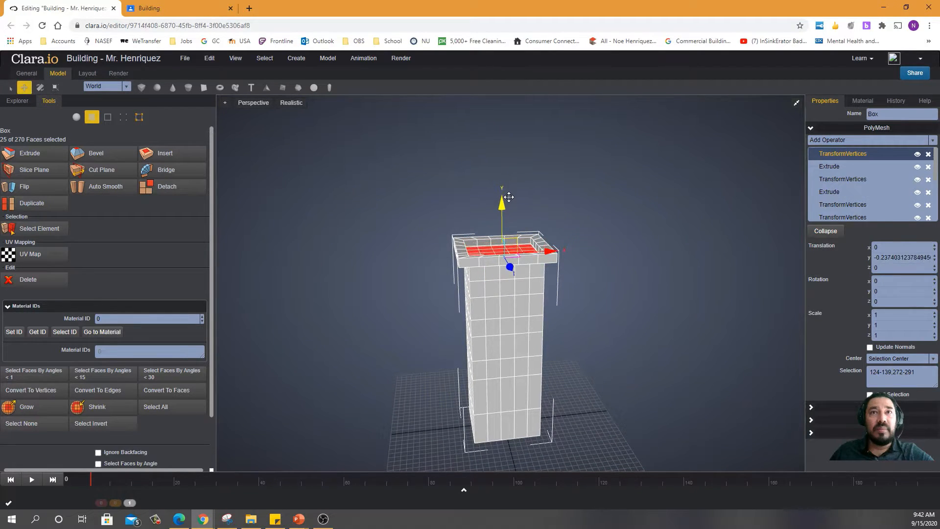
{"action": "right_click_drag", "start_coordinate": [534, 224], "coordinate": [406, 280]}
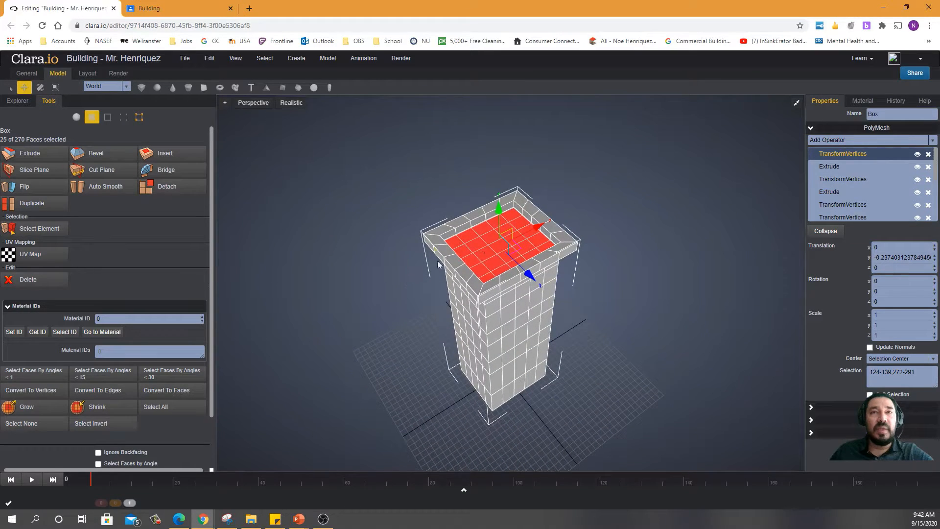
{"action": "left_click", "coordinate": [414, 191]}
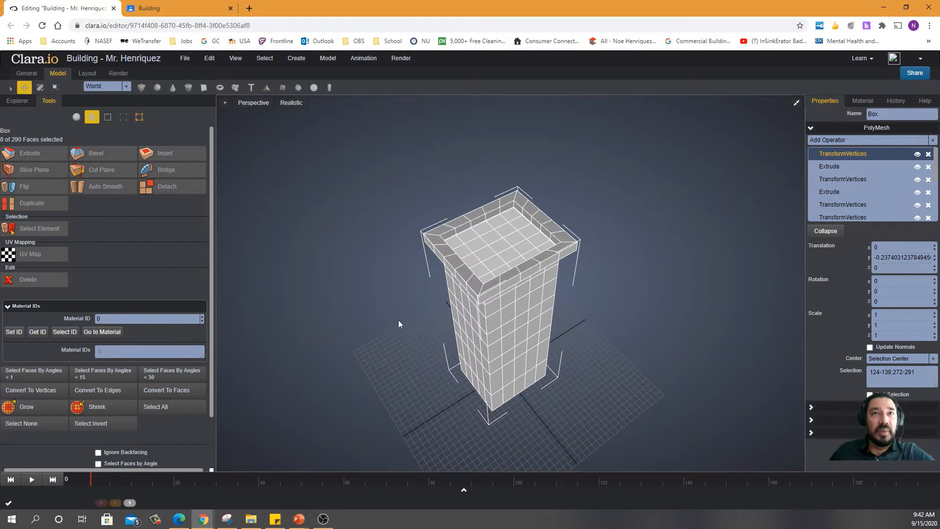
Step: Select six window faces on one side, in columns two and four of the second, fourth and sixth rows below the ledge
{"action": "right_click_drag", "start_coordinate": [339, 302], "coordinate": [532, 272]}
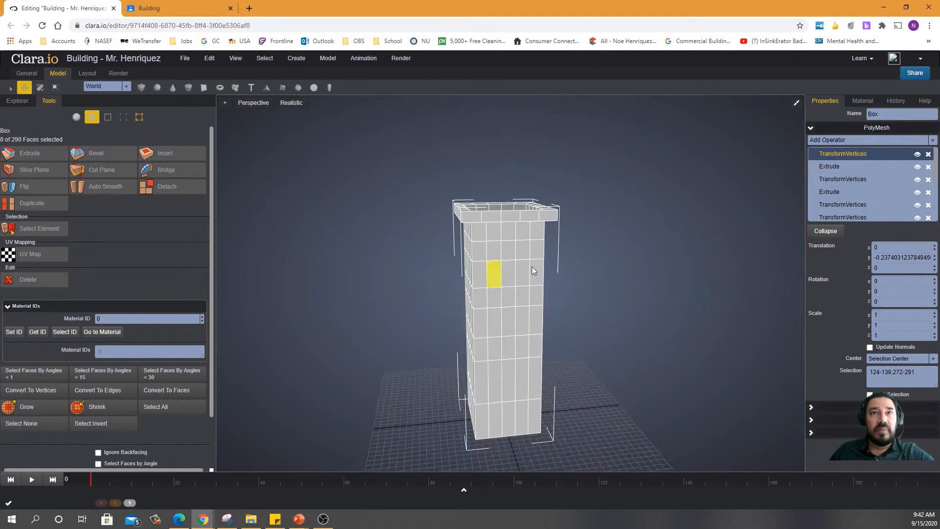
{"action": "left_click", "coordinate": [521, 254]}
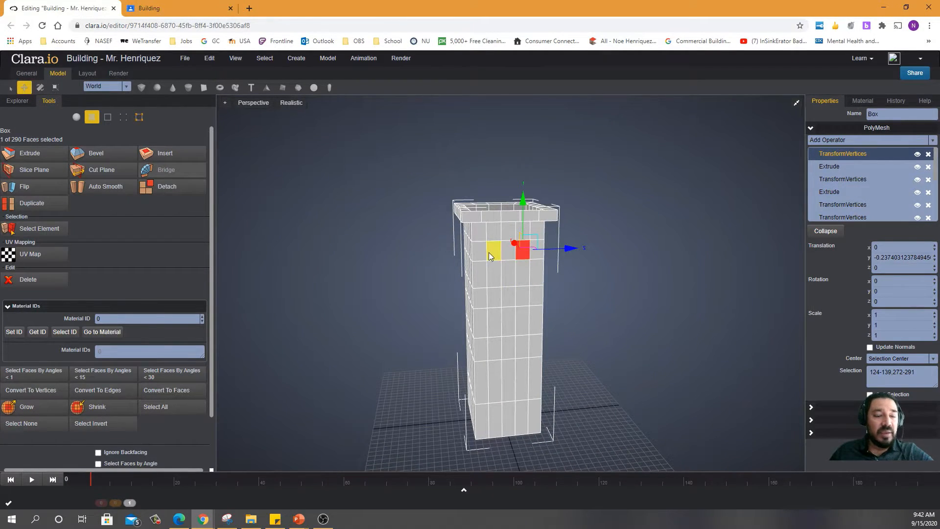
{"action": "left_click", "coordinate": [489, 252], "text": "shift"}
{"action": "left_click", "coordinate": [522, 297], "text": "shift"}
{"action": "left_click", "coordinate": [491, 298], "text": "shift"}
{"action": "left_click", "coordinate": [521, 348], "text": "shift"}
{"action": "left_click", "coordinate": [489, 345], "text": "shift"}
Step: Add the six matching window faces on the second side of the tower to the selection
{"action": "right_click_drag", "start_coordinate": [383, 345], "coordinate": [471, 345]}
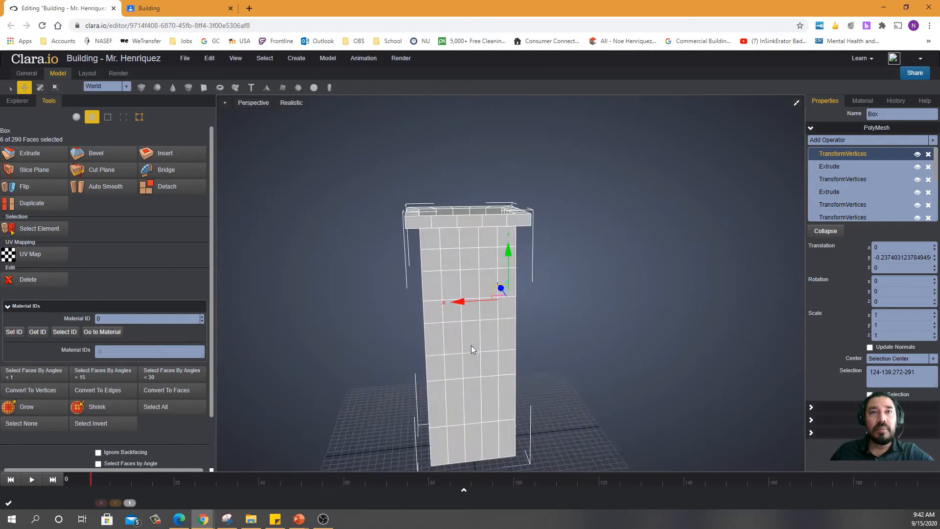
{"action": "left_click", "coordinate": [488, 363], "text": "shift"}
{"action": "left_click", "coordinate": [454, 364], "text": "shift"}
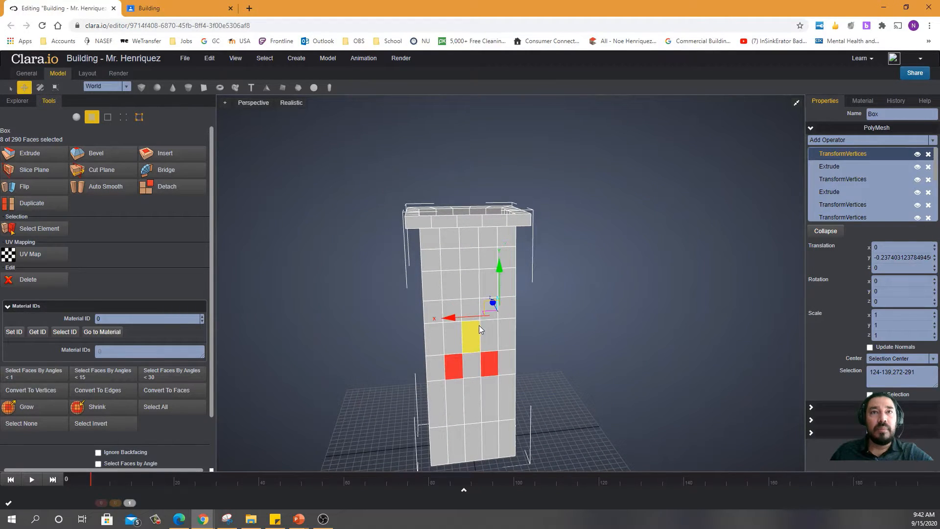
{"action": "left_click", "coordinate": [485, 307], "text": "shift"}
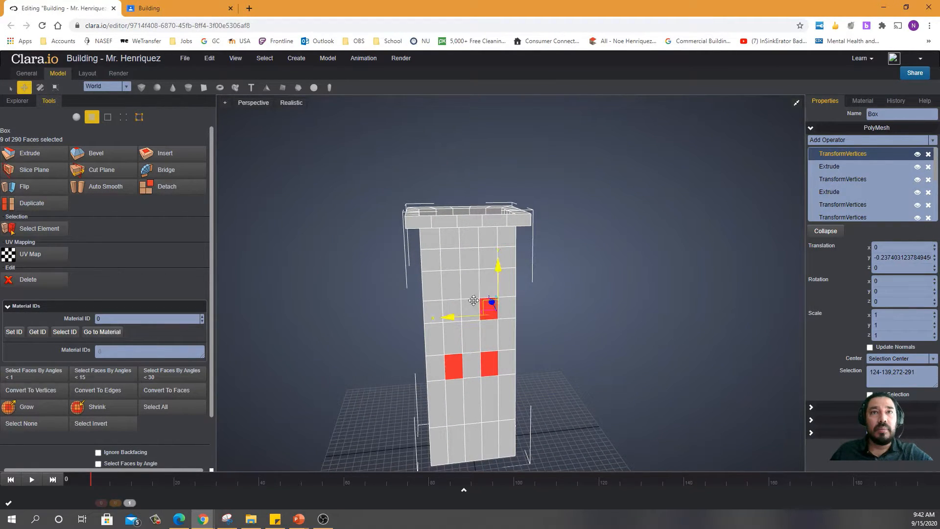
{"action": "left_click", "coordinate": [452, 310], "text": "shift"}
{"action": "left_click", "coordinate": [484, 259], "text": "shift"}
{"action": "left_click", "coordinate": [449, 263], "text": "shift"}
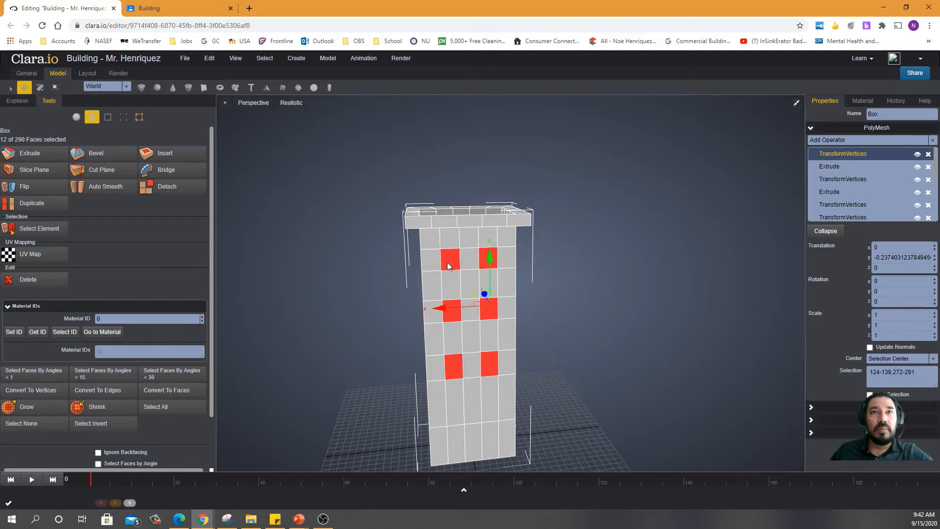
Step: Add the six window faces at the same rows and columns on the third side of the tower
{"action": "right_click_drag", "start_coordinate": [372, 343], "coordinate": [454, 338]}
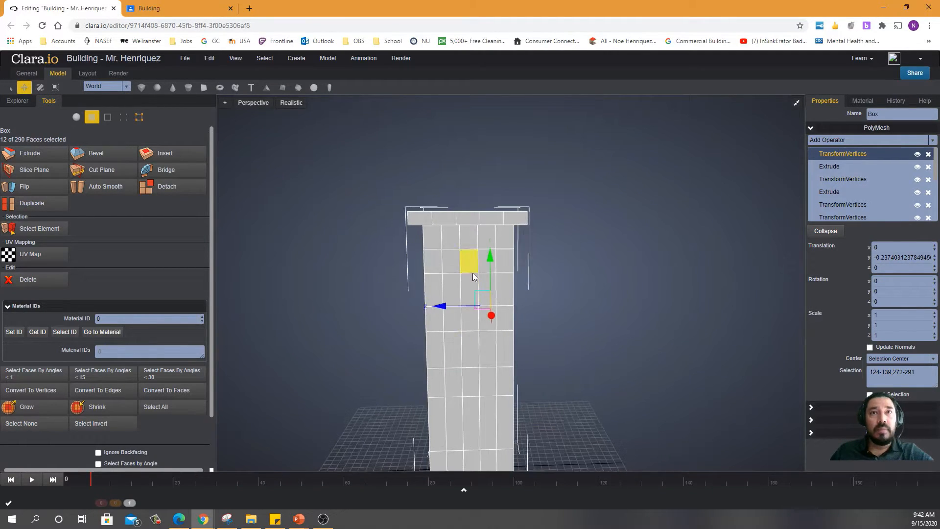
{"action": "left_click", "coordinate": [484, 261], "text": "shift"}
{"action": "left_click", "coordinate": [452, 261], "text": "shift"}
{"action": "left_click", "coordinate": [455, 314], "text": "shift"}
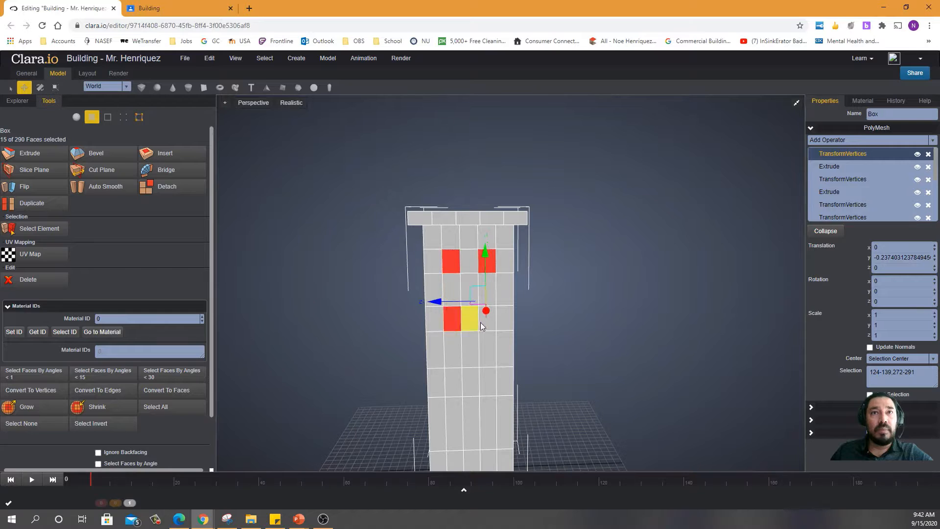
{"action": "left_click", "coordinate": [480, 377], "text": "shift"}
{"action": "left_click", "coordinate": [458, 378], "text": "shift"}
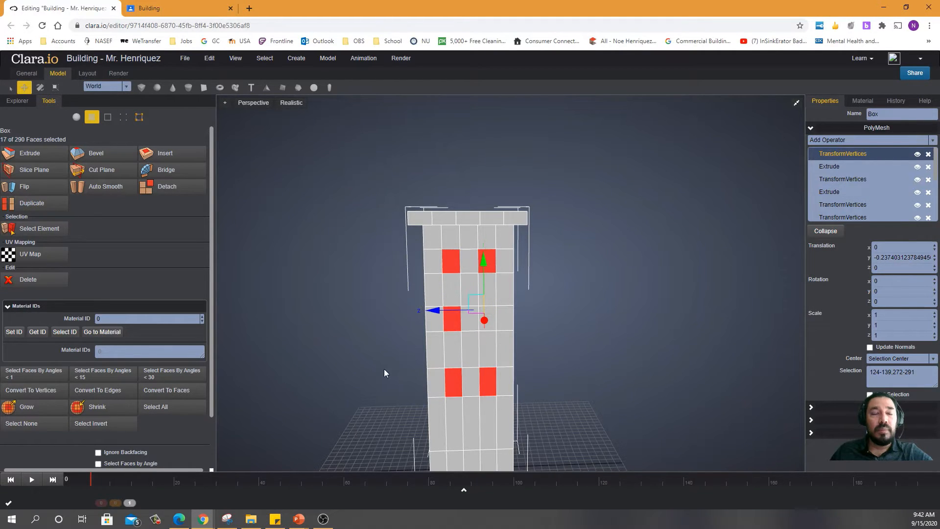
{"action": "left_click", "coordinate": [489, 321], "text": "shift"}
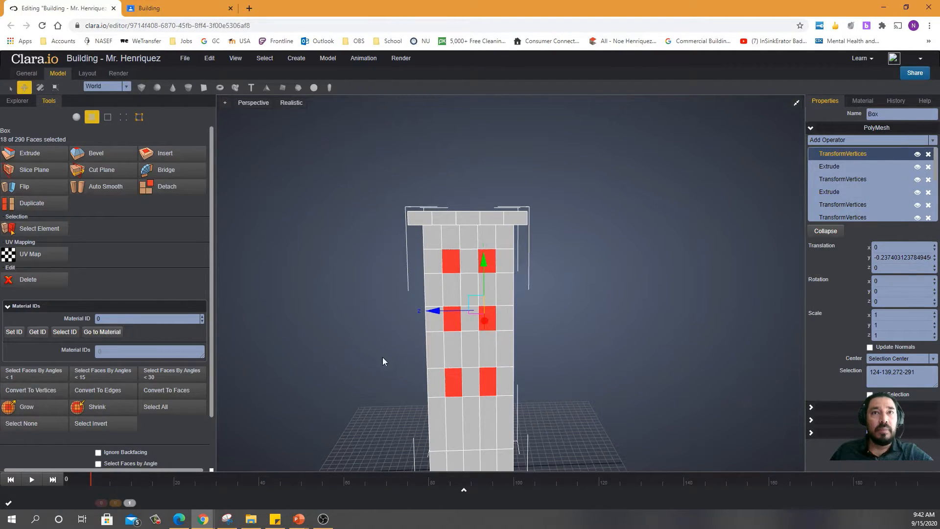
Step: Complete the window selection with the six matching faces on the fourth side of the tower
{"action": "right_click_drag", "start_coordinate": [380, 357], "coordinate": [484, 350]}
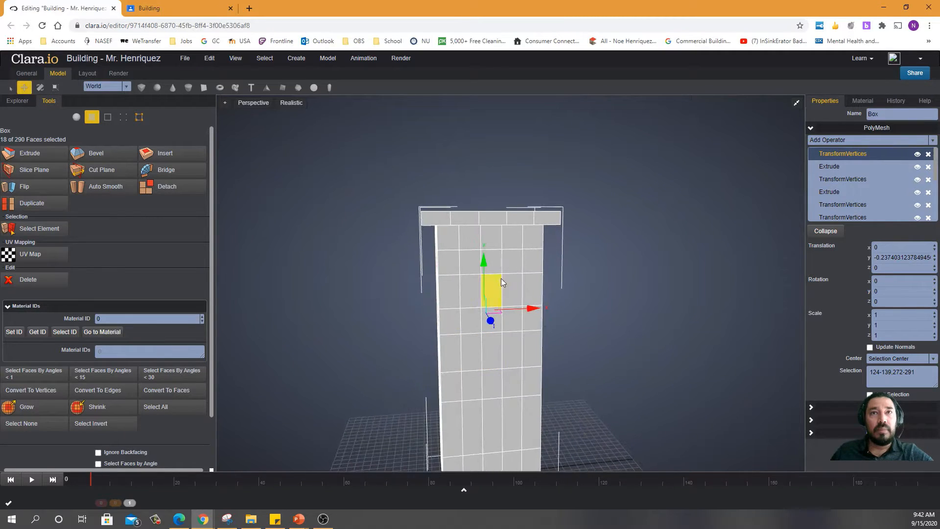
{"action": "left_click", "coordinate": [512, 259], "text": "shift"}
{"action": "left_click", "coordinate": [468, 263], "text": "shift"}
{"action": "left_click", "coordinate": [470, 319], "text": "shift"}
{"action": "left_click", "coordinate": [512, 318], "text": "shift"}
{"action": "left_click", "coordinate": [513, 385], "text": "shift"}
{"action": "left_click", "coordinate": [473, 386], "text": "shift"}
Step: Extrude the selected window faces on all four sides by 0.2 and scale them uniformly to about 0.968
{"action": "right_click_drag", "start_coordinate": [352, 328], "coordinate": [498, 330]}
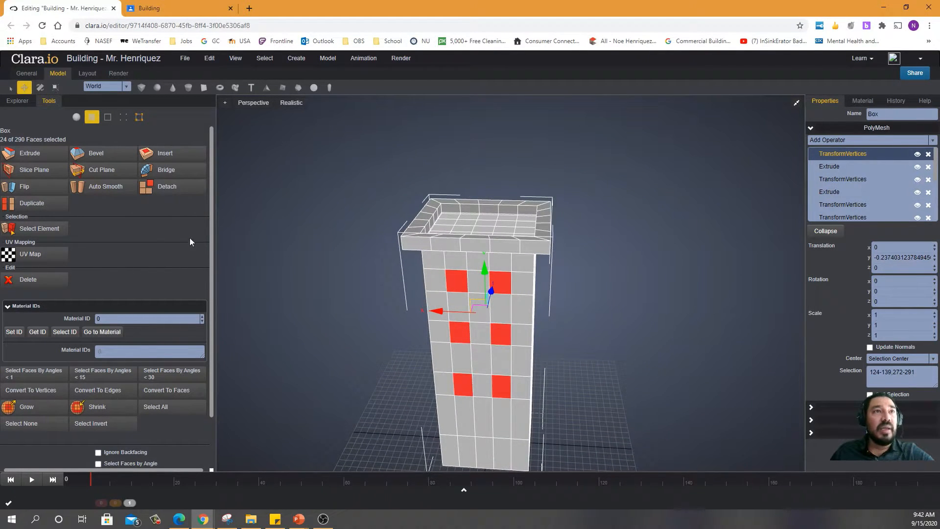
{"action": "left_click", "coordinate": [31, 155]}
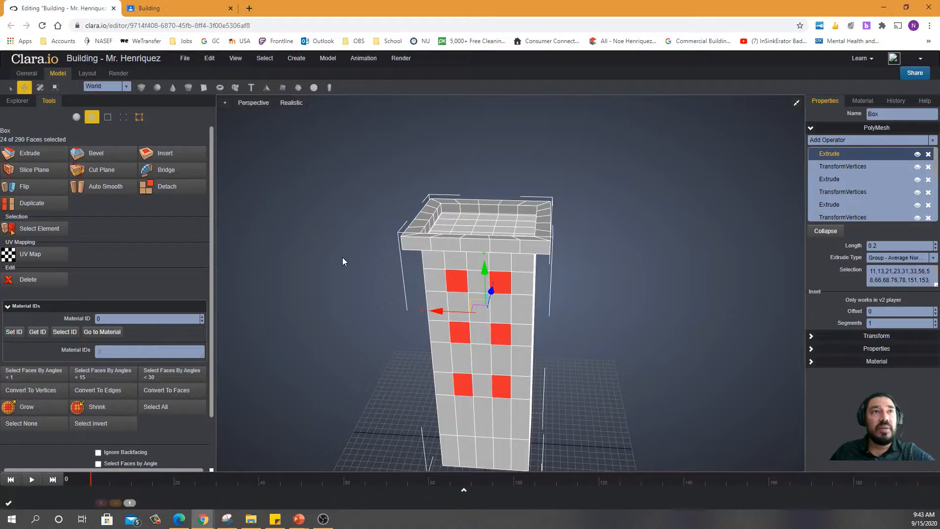
{"action": "left_click", "coordinate": [56, 90]}
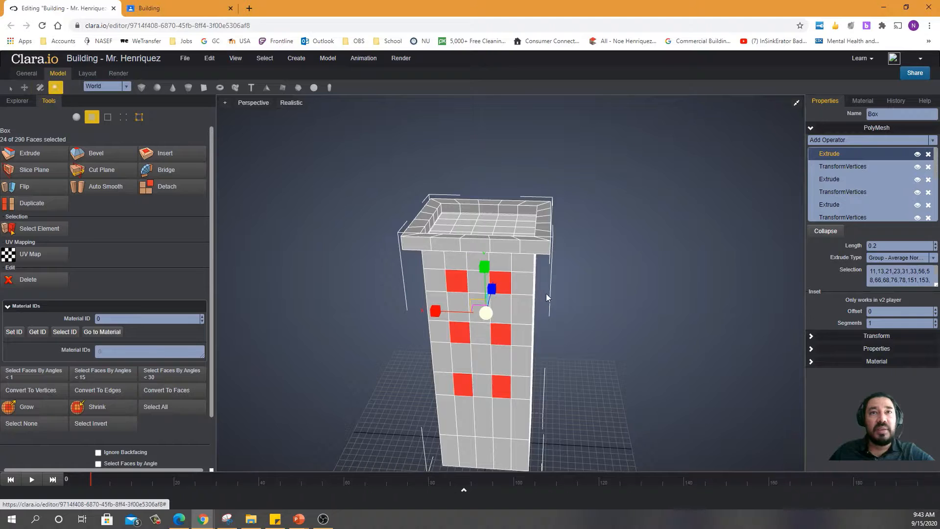
{"action": "scroll", "coordinate": [548, 296], "scroll_direction": "up", "scroll_amount": 5}
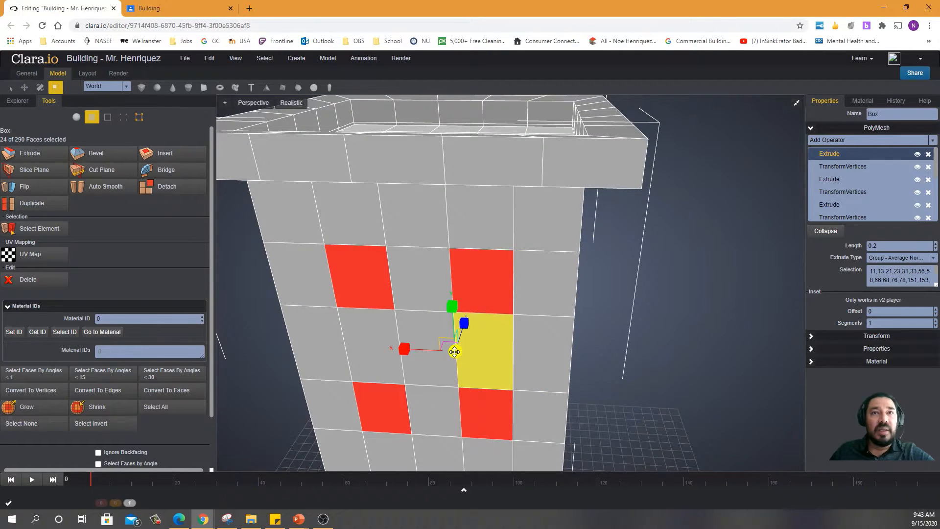
{"action": "left_click_drag", "start_coordinate": [454, 352], "coordinate": [455, 351]}
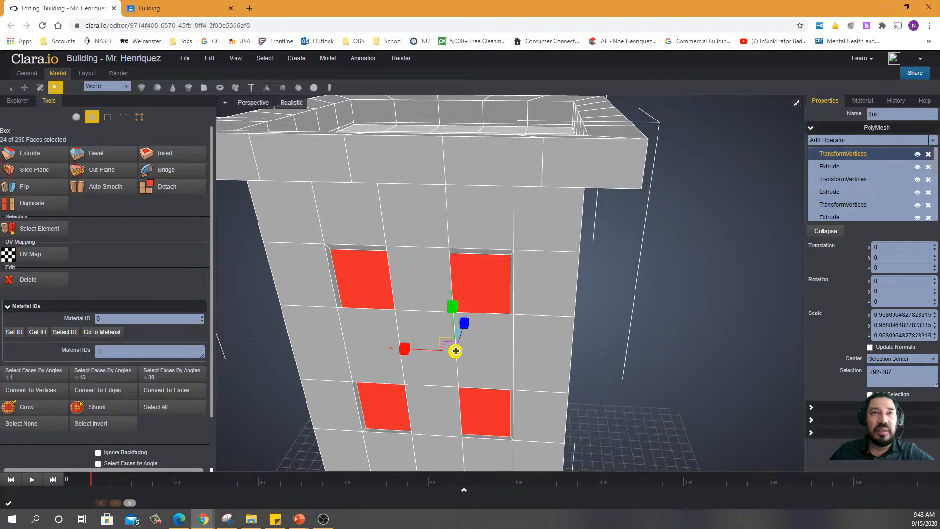
Step: Fine-tune the height of the recessed window faces to a y translation of about 0.0008, and clear the selection
{"action": "mouse_move", "coordinate": [635, 357]}
{"action": "right_mouse_down"}
{"action": "mouse_move", "coordinate": [657, 374]}
{"action": "mouse_move", "coordinate": [617, 360]}
{"action": "mouse_move", "coordinate": [627, 353]}
{"action": "right_mouse_up"}
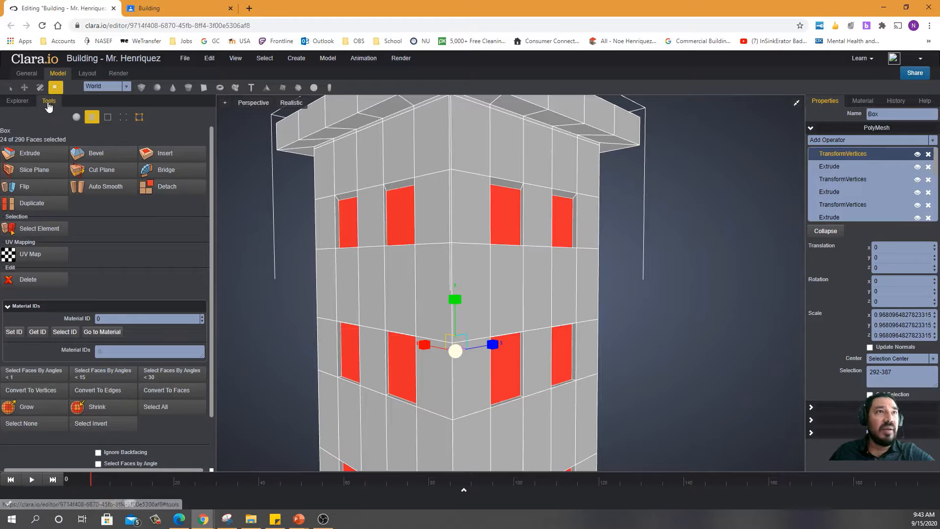
{"action": "left_click", "coordinate": [24, 87]}
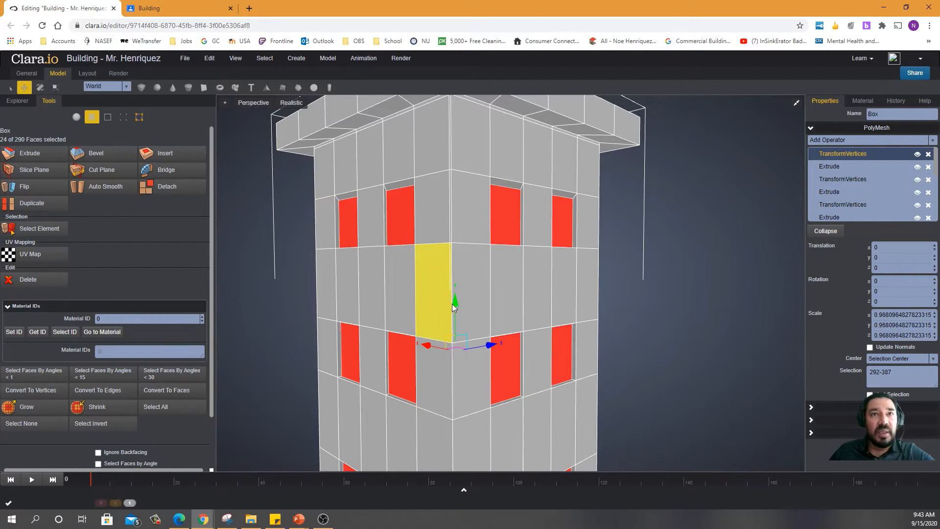
{"action": "left_click_drag", "start_coordinate": [455, 302], "coordinate": [455, 300]}
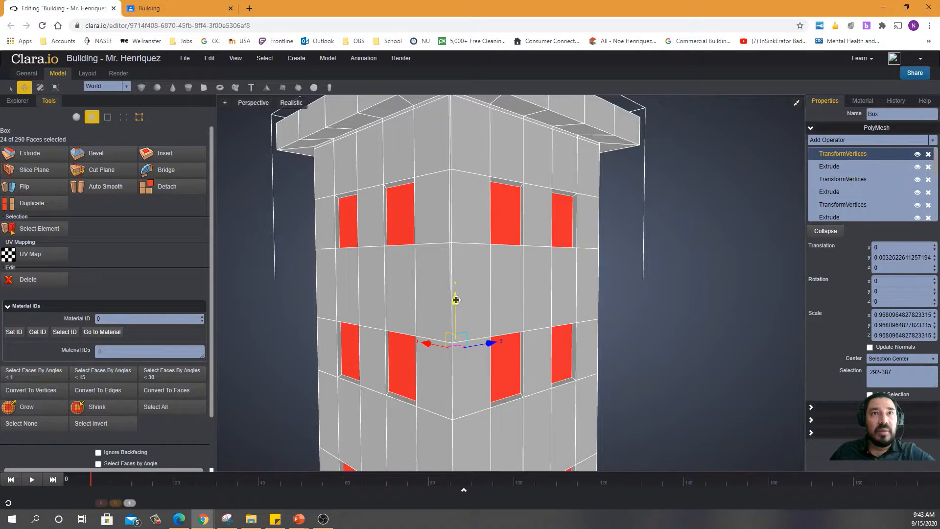
{"action": "mouse_move", "coordinate": [367, 335]}
{"action": "right_mouse_down"}
{"action": "mouse_move", "coordinate": [424, 335]}
{"action": "mouse_move", "coordinate": [390, 324]}
{"action": "mouse_move", "coordinate": [369, 329]}
{"action": "mouse_move", "coordinate": [377, 335]}
{"action": "right_mouse_up"}
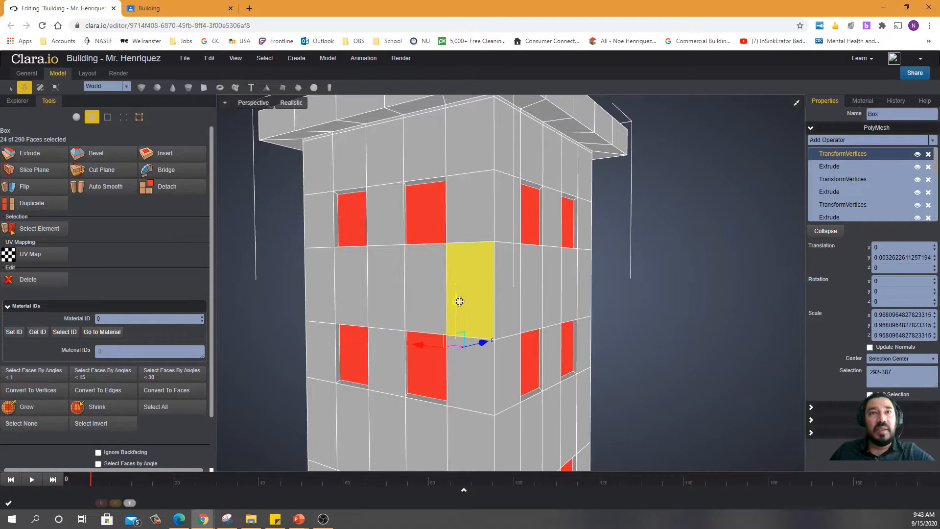
{"action": "left_click_drag", "start_coordinate": [457, 301], "coordinate": [456, 302]}
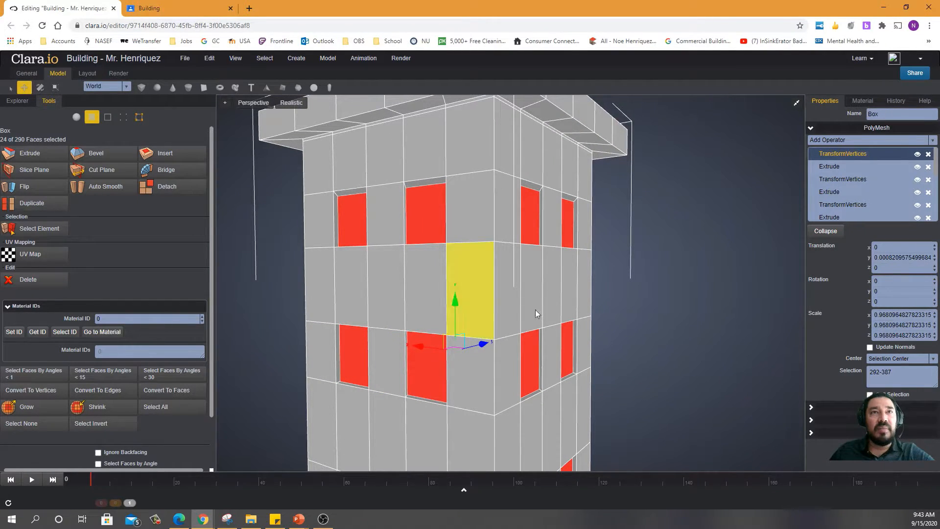
{"action": "left_click", "coordinate": [617, 319]}
Step: Move the two left-edge vertices of the middle ground-floor face about 0.071 outward in negative x to widen the doorway
{"action": "scroll", "coordinate": [597, 348], "scroll_direction": "down", "scroll_amount": 5}
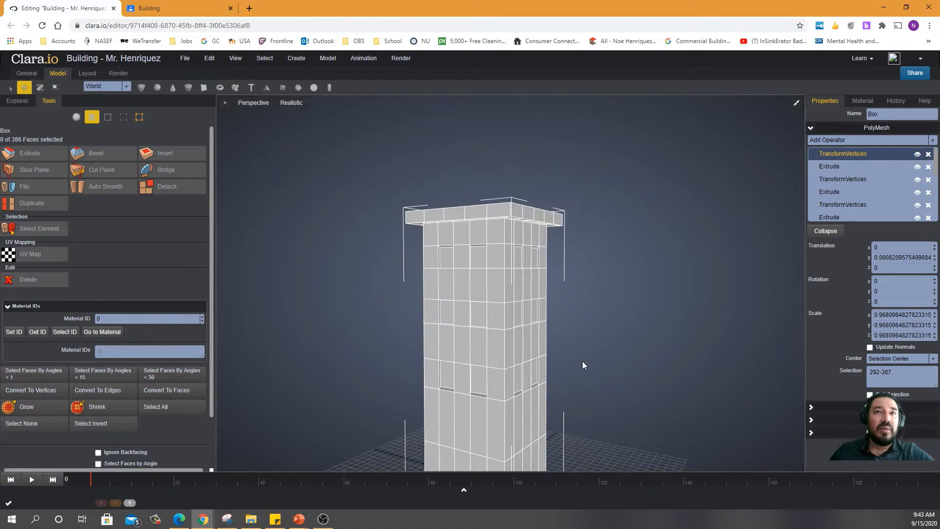
{"action": "right_click_drag", "start_coordinate": [552, 367], "coordinate": [503, 366]}
{"action": "left_click", "coordinate": [503, 366]}
{"action": "scroll", "coordinate": [495, 411], "scroll_direction": "up", "scroll_amount": 1}
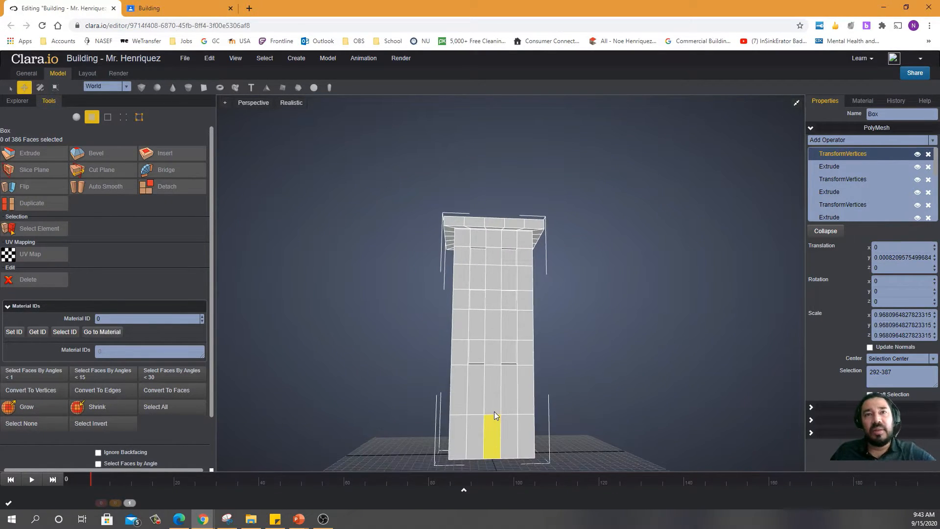
{"action": "mouse_move", "coordinate": [577, 430]}
{"action": "right_mouse_down"}
{"action": "mouse_move", "coordinate": [569, 419]}
{"action": "mouse_move", "coordinate": [569, 434]}
{"action": "right_mouse_up"}
{"action": "left_click", "coordinate": [503, 402]}
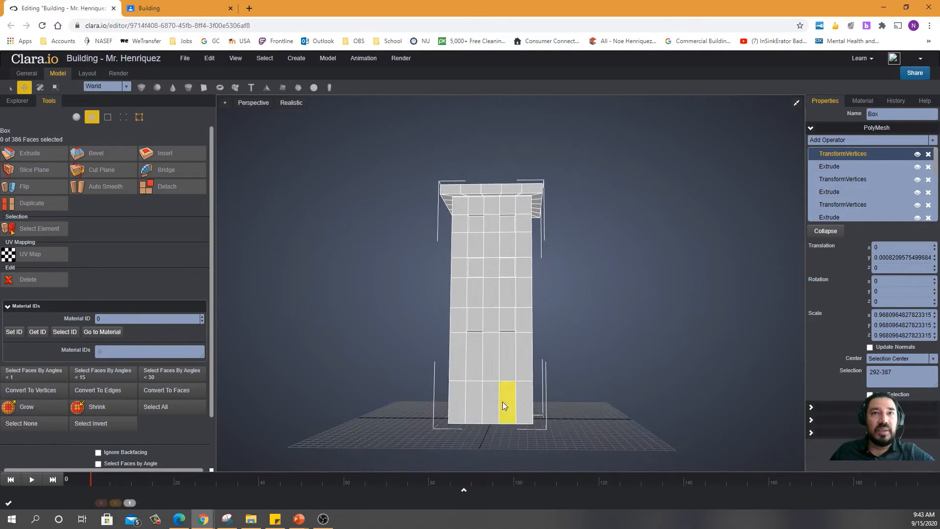
{"action": "left_click", "coordinate": [123, 117]}
{"action": "left_click", "coordinate": [483, 381]}
{"action": "left_click", "coordinate": [482, 424], "text": "shift"}
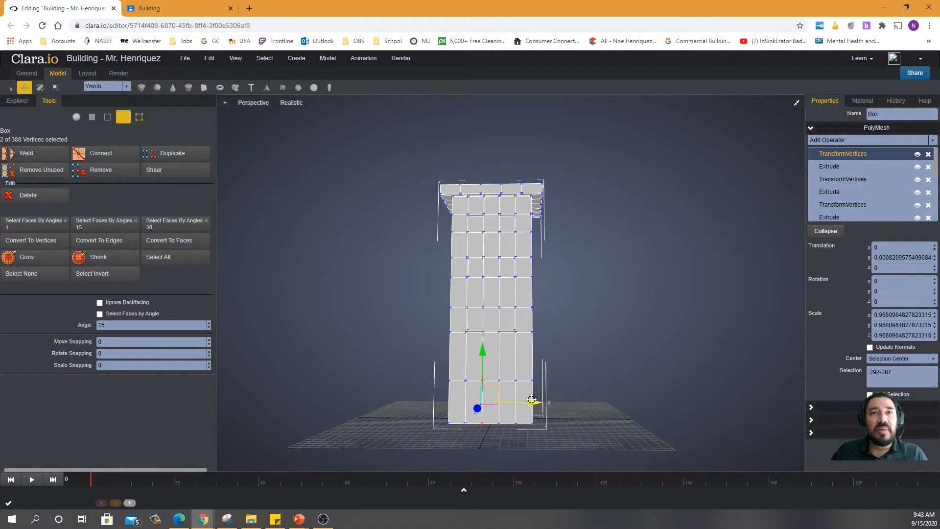
{"action": "left_click_drag", "start_coordinate": [533, 402], "coordinate": [526, 401]}
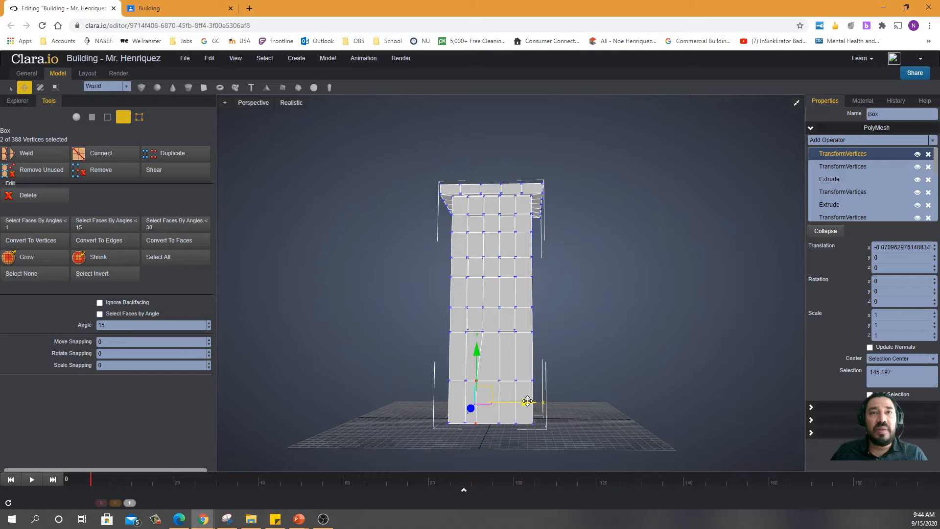
Step: Move the two right-edge vertices of the middle ground-floor face about 0.091 outward in positive x
{"action": "left_click", "coordinate": [499, 381]}
{"action": "left_click", "coordinate": [499, 423]}
{"action": "left_click", "coordinate": [583, 385]}
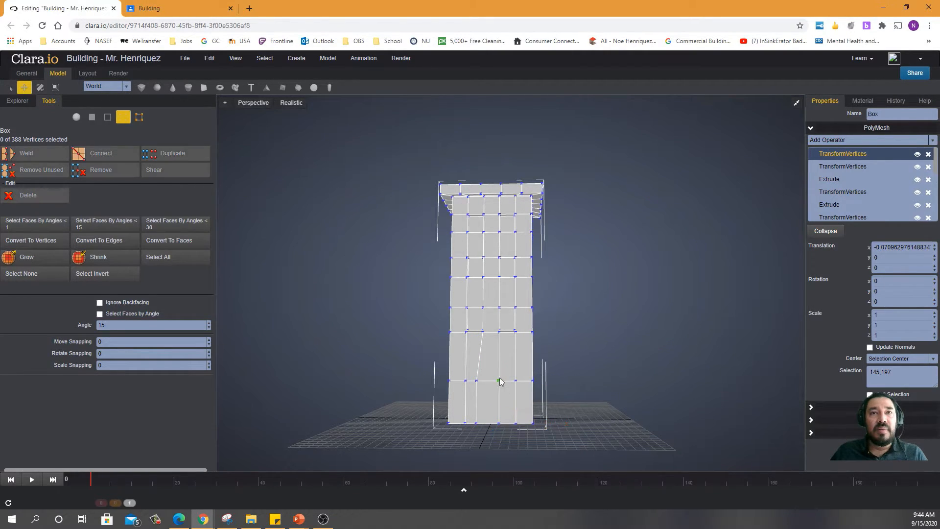
{"action": "left_click", "coordinate": [499, 382]}
{"action": "left_click", "coordinate": [499, 422], "text": "shift"}
{"action": "left_click_drag", "start_coordinate": [547, 400], "coordinate": [555, 402]}
Step: Extrude the widened doorway face by 0.2 and move it back about 0.205 along z, into the wall
{"action": "scroll", "coordinate": [601, 402], "scroll_direction": "down", "scroll_amount": 2}
{"action": "scroll", "coordinate": [600, 402], "scroll_direction": "up", "scroll_amount": 2}
{"action": "right_click_drag", "start_coordinate": [600, 419], "coordinate": [493, 412]}
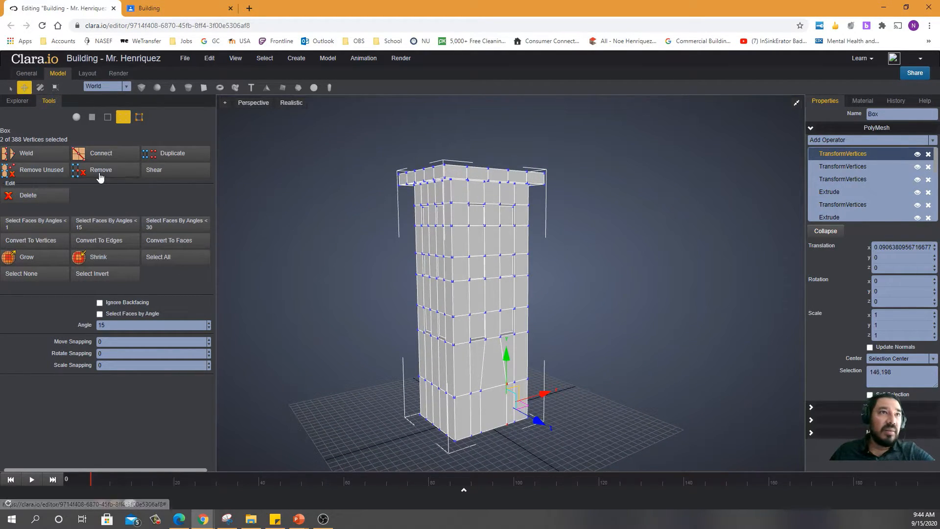
{"action": "left_click", "coordinate": [91, 119]}
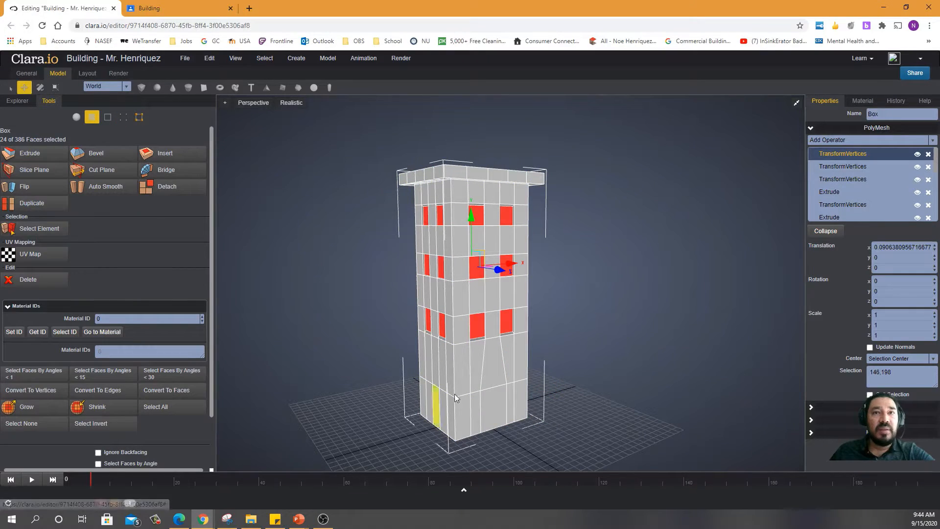
{"action": "left_click", "coordinate": [495, 410]}
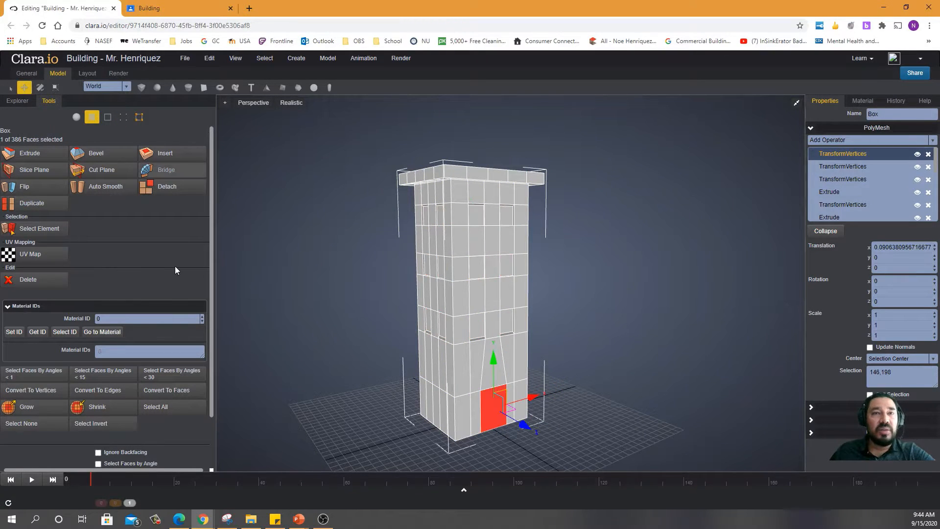
{"action": "left_click", "coordinate": [30, 154]}
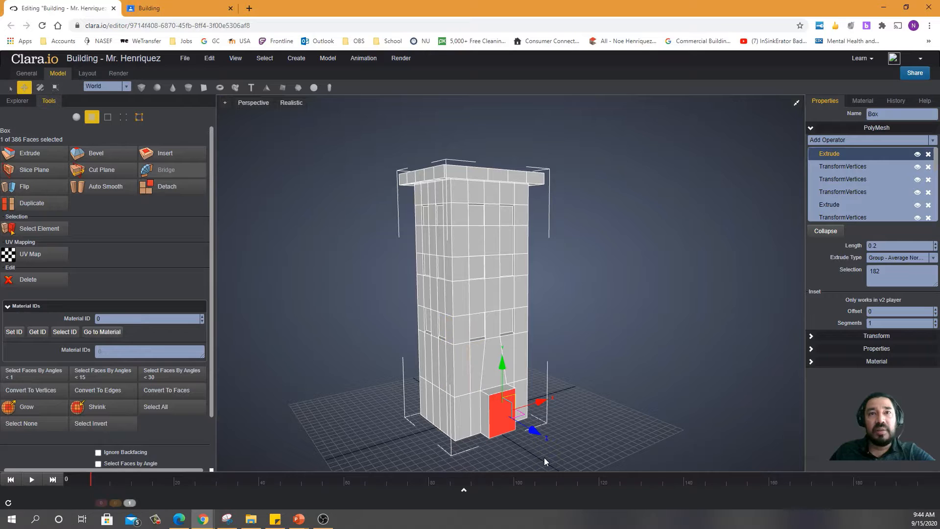
{"action": "left_click_drag", "start_coordinate": [537, 433], "coordinate": [530, 426]}
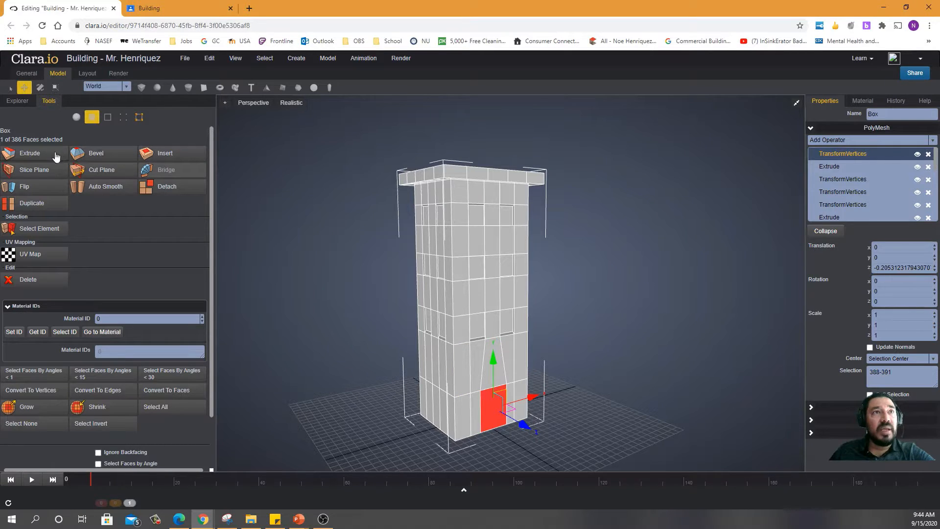
Step: Scale the extruded door face uniformly to about 0.906, and clear the selection
{"action": "left_click", "coordinate": [56, 87]}
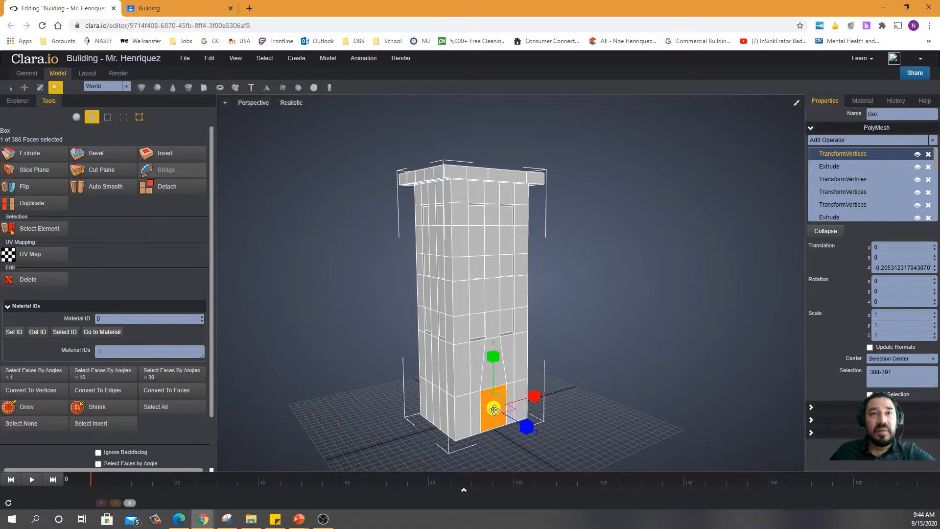
{"action": "left_click_drag", "start_coordinate": [494, 410], "coordinate": [492, 410]}
{"action": "left_click_drag", "start_coordinate": [494, 409], "coordinate": [493, 409]}
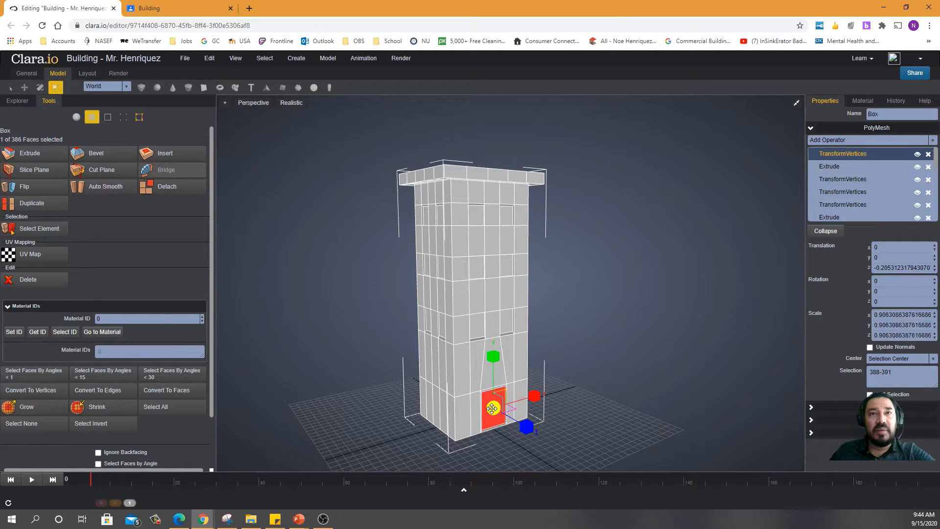
{"action": "left_click", "coordinate": [587, 394]}
{"action": "scroll", "coordinate": [519, 444], "scroll_direction": "up", "scroll_amount": 2}
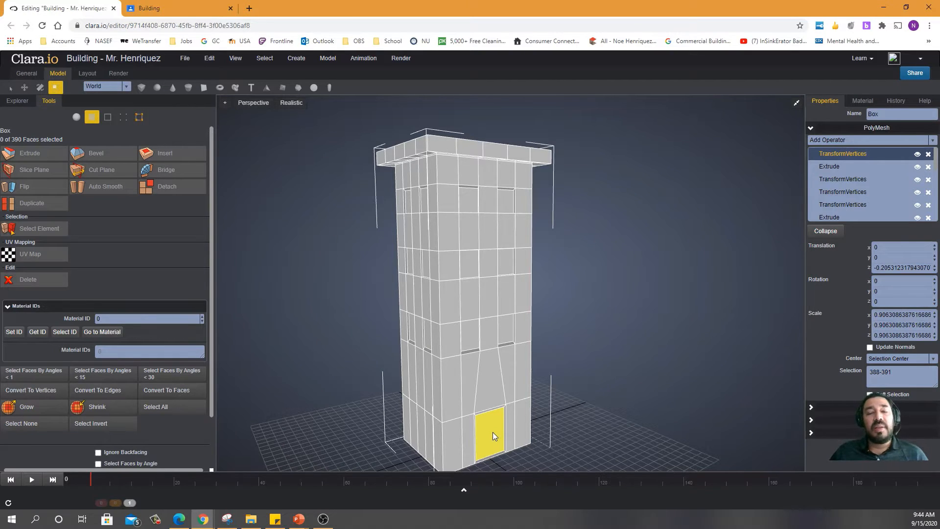
{"action": "left_click", "coordinate": [76, 117]}
{"action": "left_click", "coordinate": [639, 316]}
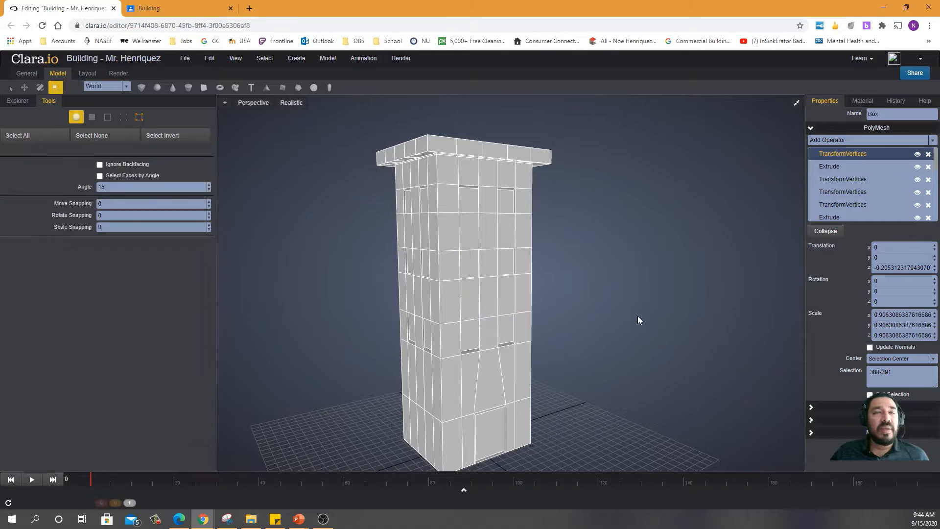
{"action": "left_click", "coordinate": [416, 279]}
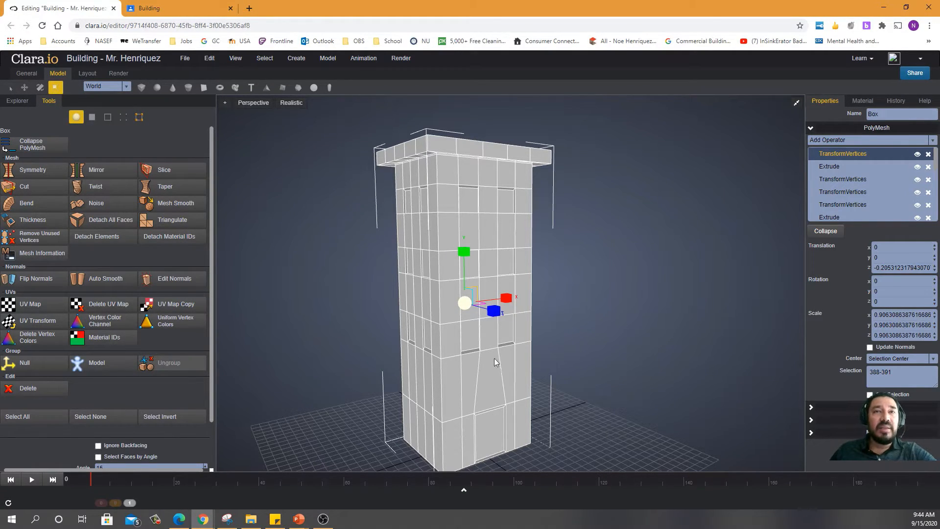
{"action": "left_click", "coordinate": [574, 241]}
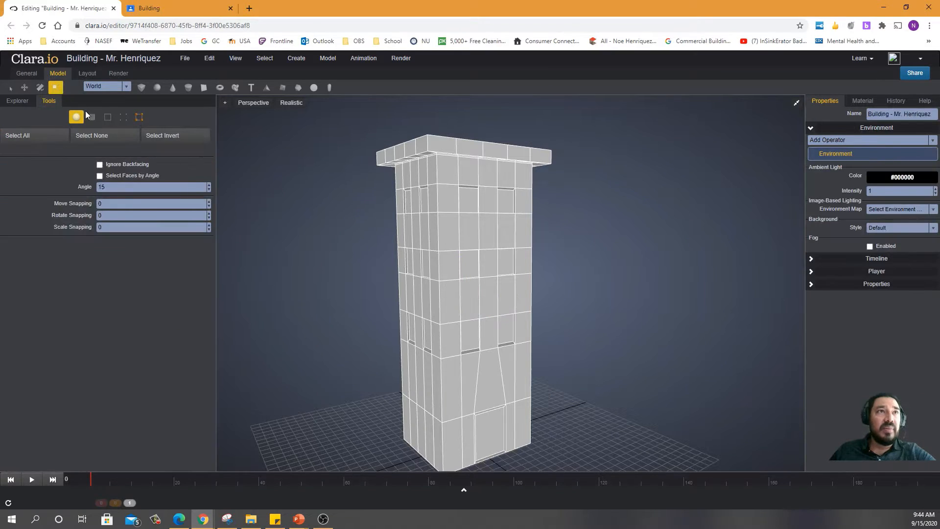
Step: Select the tower's inner door face and assign it material ID 1, leaving no faces selected
{"action": "key", "text": "w"}
{"action": "left_click", "coordinate": [490, 427]}
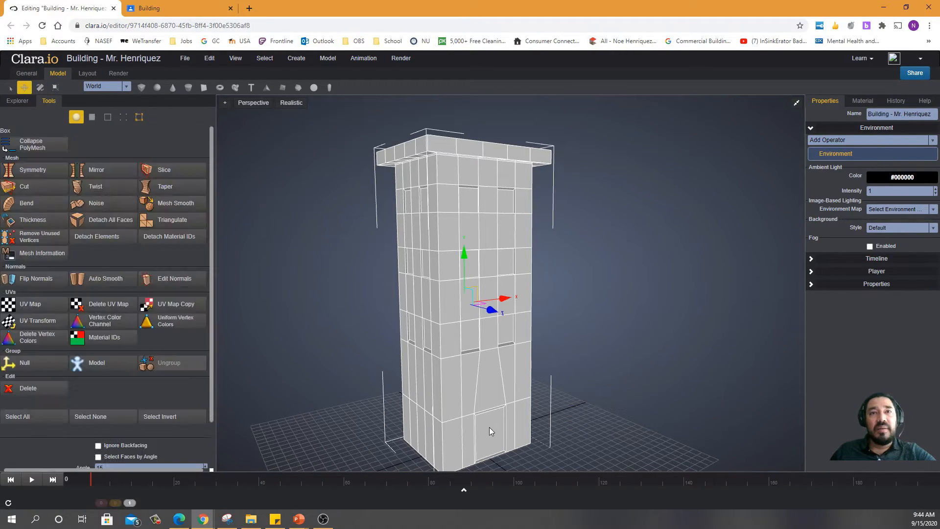
{"action": "left_click", "coordinate": [91, 117]}
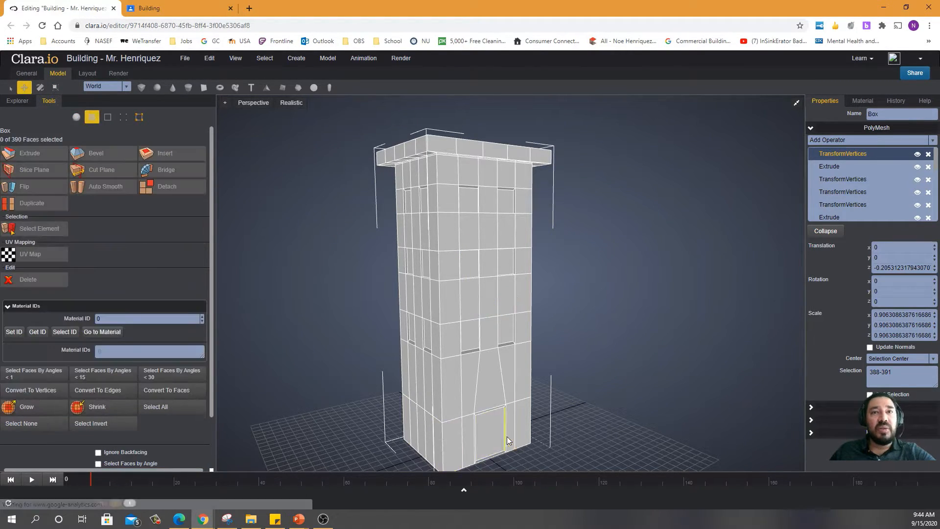
{"action": "left_click", "coordinate": [494, 432]}
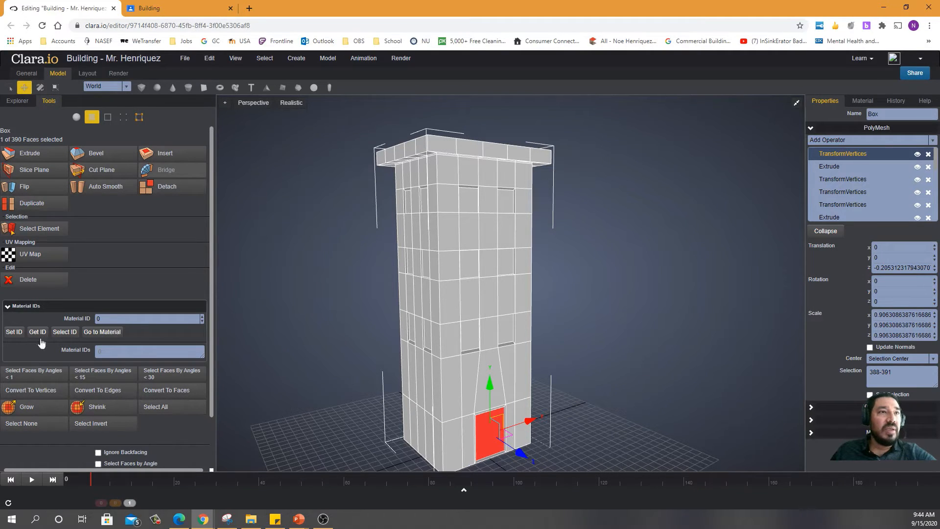
{"action": "left_click", "coordinate": [202, 317]}
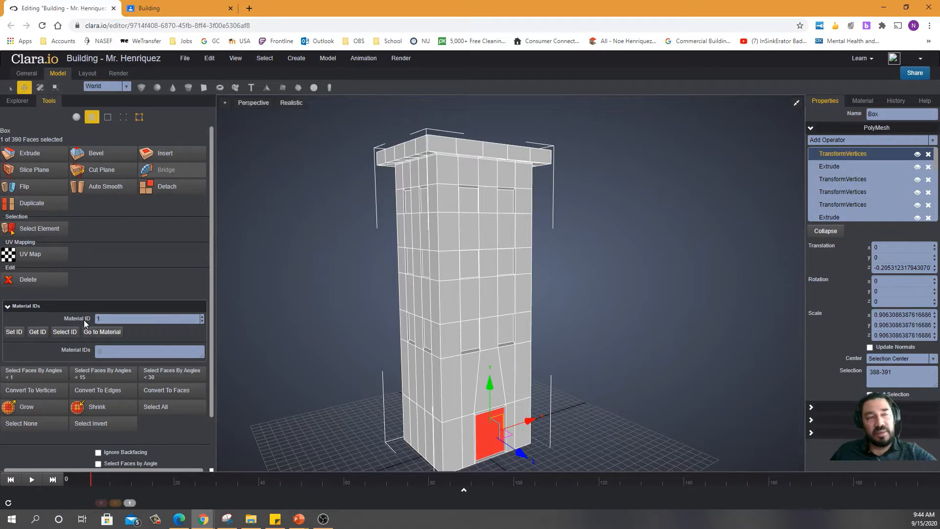
{"action": "left_click", "coordinate": [14, 332]}
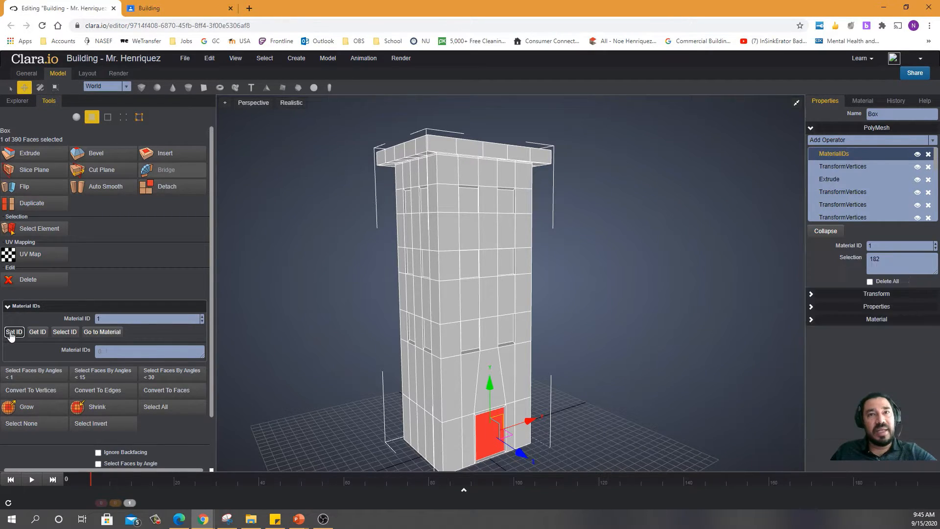
{"action": "left_click", "coordinate": [571, 367]}
Step: Select the six window faces on the side of the tower that has the door
{"action": "left_click", "coordinate": [500, 328]}
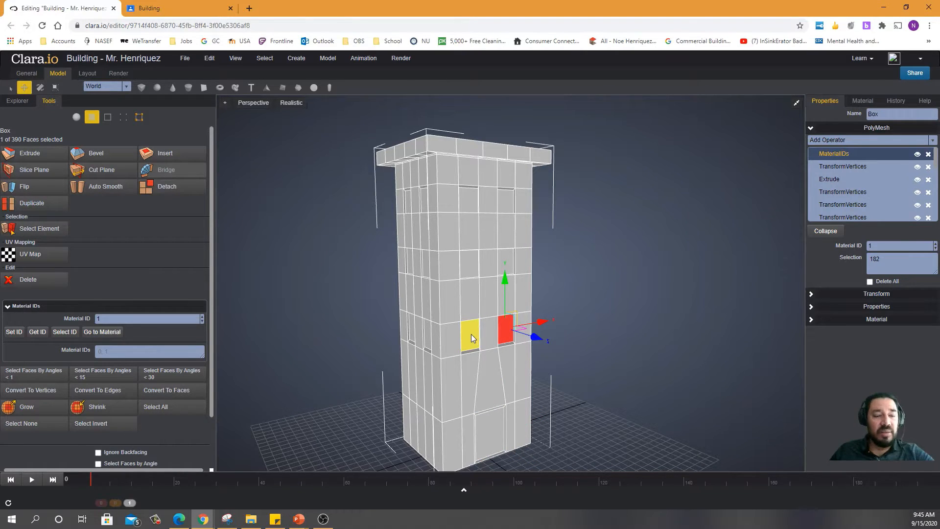
{"action": "left_click", "coordinate": [471, 334], "text": "shift"}
{"action": "left_click", "coordinate": [466, 265], "text": "shift"}
{"action": "left_click", "coordinate": [506, 263], "text": "shift"}
{"action": "left_click", "coordinate": [502, 202], "text": "shift"}
{"action": "left_click", "coordinate": [472, 200], "text": "shift"}
Step: Add the six window faces on the tower's next side to the current selection
{"action": "right_click_drag", "start_coordinate": [592, 380], "coordinate": [685, 390]}
{"action": "left_click", "coordinate": [495, 362], "text": "shift"}
{"action": "left_click", "coordinate": [460, 358], "text": "shift"}
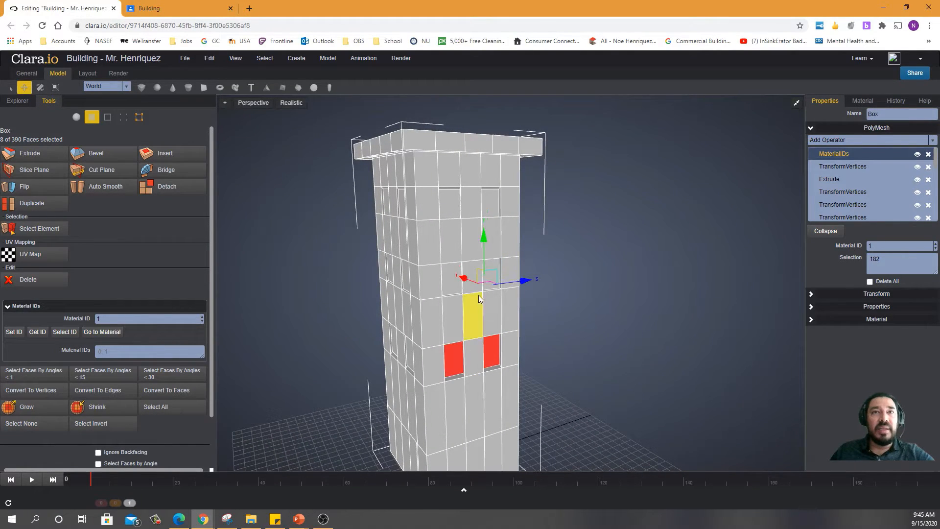
{"action": "left_click", "coordinate": [492, 267], "text": "shift"}
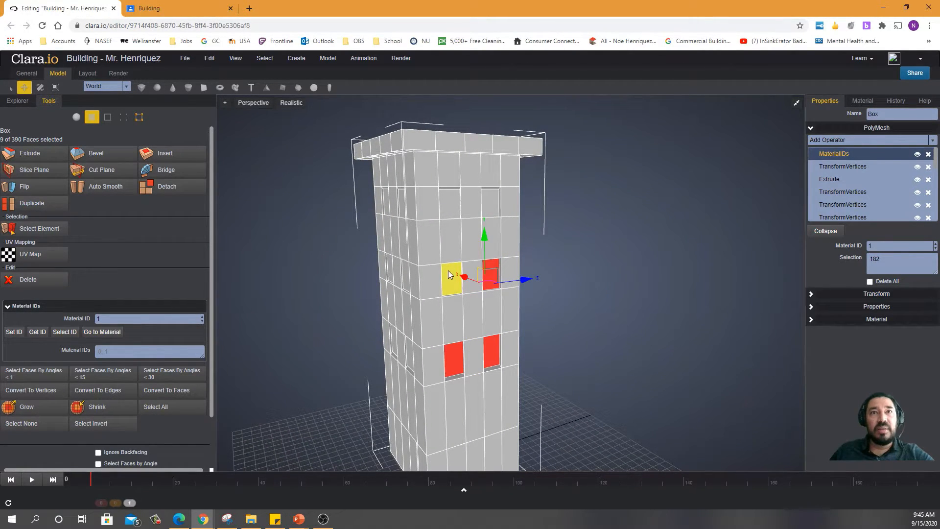
{"action": "left_click", "coordinate": [449, 286], "text": "shift"}
{"action": "left_click", "coordinate": [448, 204], "text": "shift"}
{"action": "left_click", "coordinate": [489, 204], "text": "shift"}
Step: Extend the selection with the six window faces on the tower's third side
{"action": "right_click_drag", "start_coordinate": [553, 378], "coordinate": [636, 386]}
{"action": "left_click", "coordinate": [504, 215], "text": "shift"}
{"action": "left_click", "coordinate": [456, 219], "text": "shift"}
{"action": "left_click", "coordinate": [468, 306], "text": "shift"}
{"action": "left_click", "coordinate": [508, 295], "text": "shift"}
{"action": "left_click", "coordinate": [480, 375], "text": "shift"}
{"action": "left_click", "coordinate": [455, 382], "text": "shift"}
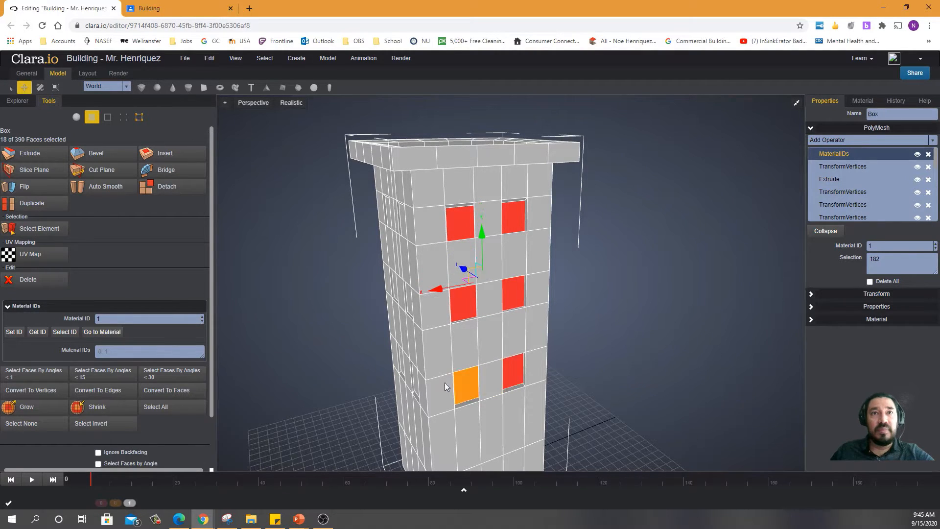
Step: Add the six window faces on the fourth side and assign all selected window faces material ID 2
{"action": "right_click_drag", "start_coordinate": [361, 382], "coordinate": [515, 394]}
{"action": "left_click", "coordinate": [512, 392], "text": "shift"}
{"action": "left_click", "coordinate": [468, 385], "text": "shift"}
{"action": "left_click", "coordinate": [504, 304], "text": "shift"}
{"action": "left_click", "coordinate": [460, 307], "text": "shift"}
{"action": "left_click", "coordinate": [507, 229], "text": "shift"}
{"action": "left_click", "coordinate": [457, 218], "text": "shift"}
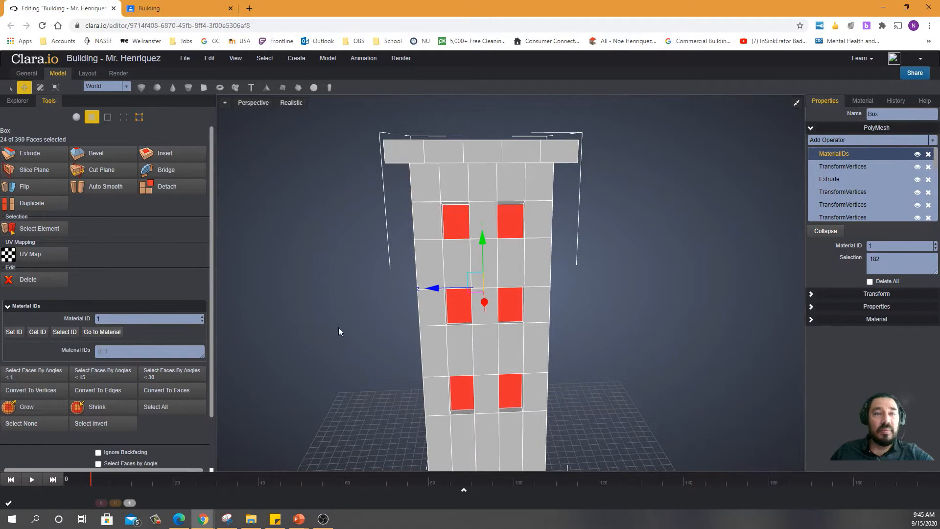
{"action": "right_click_drag", "start_coordinate": [339, 328], "coordinate": [257, 371]}
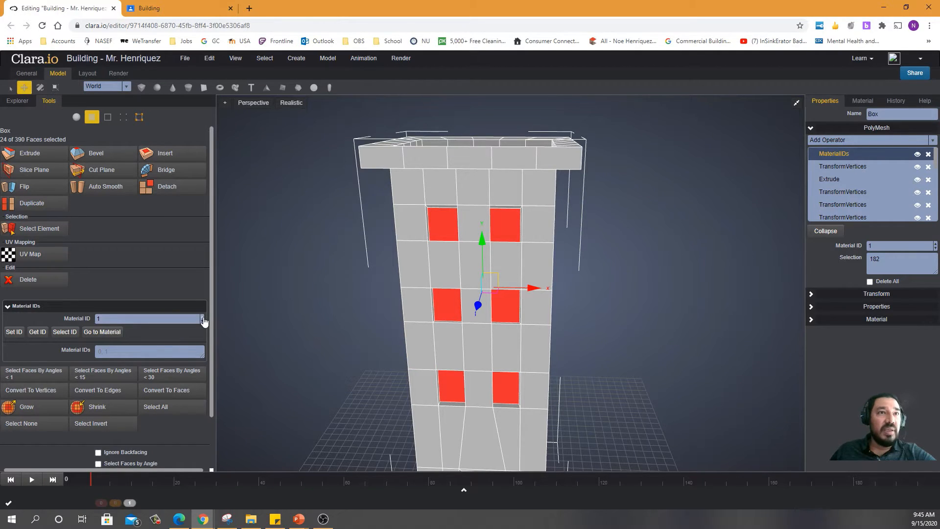
{"action": "left_click", "coordinate": [14, 332]}
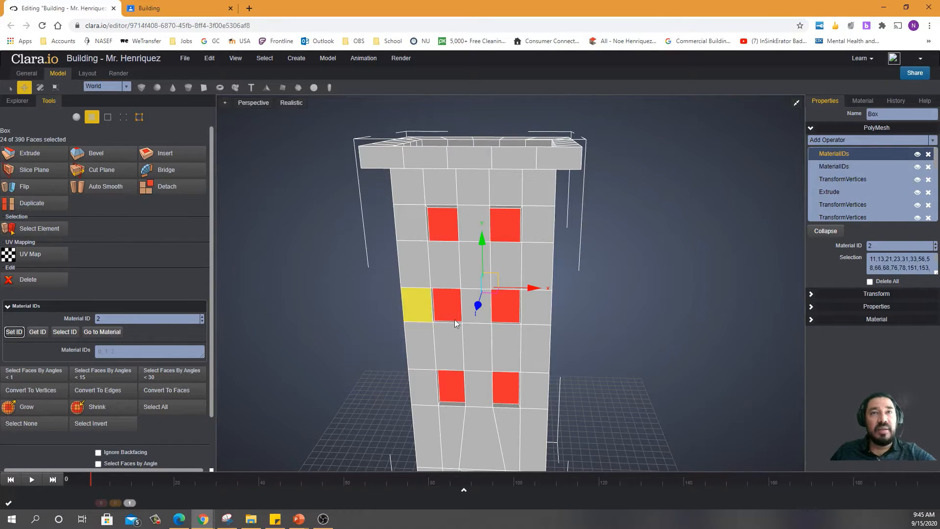
Step: Select the whole five-by-five grid of recessed roof faces and assign it material ID 3
{"action": "right_click_drag", "start_coordinate": [595, 359], "coordinate": [473, 397]}
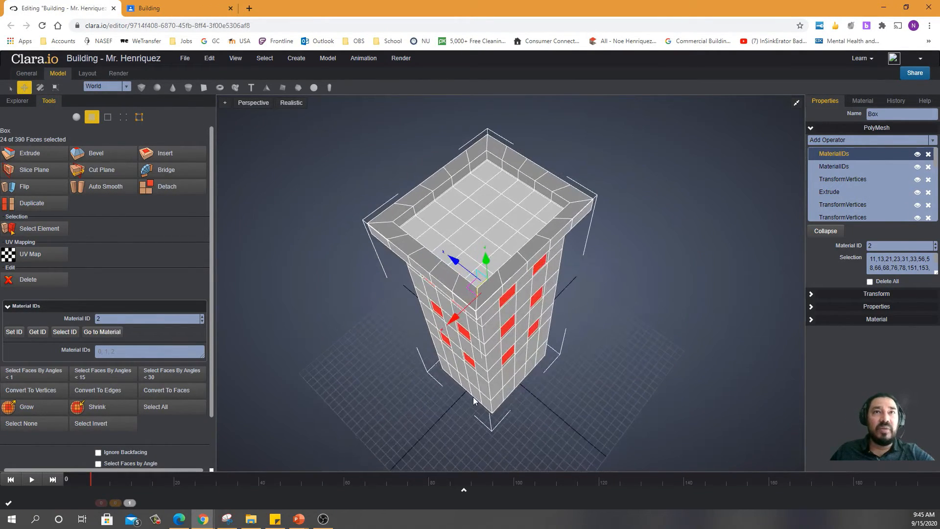
{"action": "left_click", "coordinate": [414, 231]}
{"action": "left_click", "coordinate": [433, 211], "text": "ctrl"}
{"action": "left_click", "coordinate": [452, 196], "text": "ctrl"}
{"action": "left_click", "coordinate": [470, 182], "text": "ctrl"}
{"action": "left_click", "coordinate": [490, 169], "text": "ctrl"}
{"action": "left_click", "coordinate": [504, 182], "text": "ctrl"}
{"action": "left_click", "coordinate": [523, 197], "text": "ctrl"}
{"action": "left_click", "coordinate": [537, 205], "text": "ctrl"}
{"action": "left_click", "coordinate": [550, 210], "text": "ctrl"}
{"action": "left_click", "coordinate": [539, 218], "text": "ctrl"}
{"action": "left_click", "coordinate": [527, 224], "text": "ctrl"}
{"action": "left_click", "coordinate": [501, 207], "text": "ctrl"}
{"action": "left_click", "coordinate": [486, 221], "text": "ctrl"}
{"action": "left_click", "coordinate": [495, 193], "text": "ctrl"}
{"action": "left_click", "coordinate": [500, 230], "text": "ctrl"}
{"action": "left_click", "coordinate": [512, 244], "text": "ctrl"}
{"action": "left_click", "coordinate": [497, 261], "text": "ctrl"}
{"action": "left_click", "coordinate": [479, 276], "text": "ctrl"}
{"action": "left_click", "coordinate": [464, 264], "text": "ctrl"}
{"action": "left_click", "coordinate": [481, 249], "text": "ctrl"}
{"action": "left_click", "coordinate": [466, 238], "text": "ctrl"}
{"action": "left_click", "coordinate": [454, 254], "text": "ctrl"}
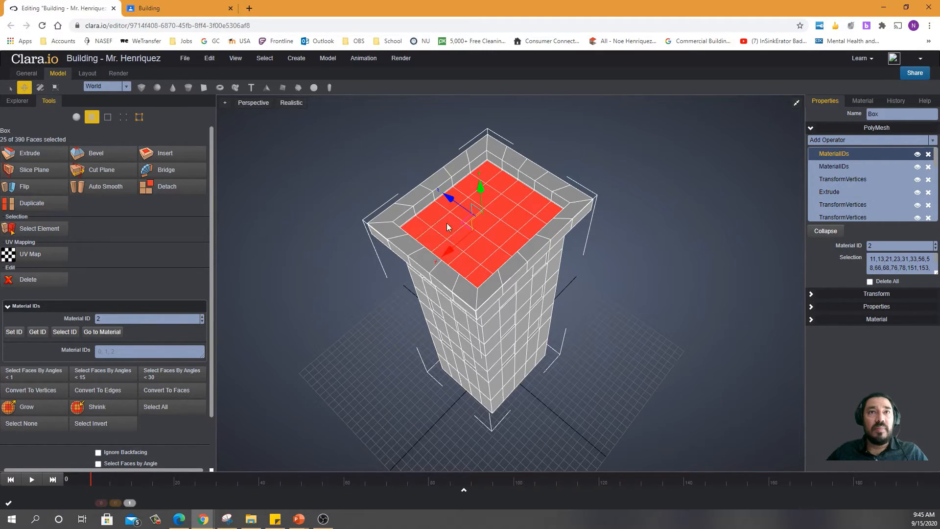
{"action": "left_click", "coordinate": [202, 317]}
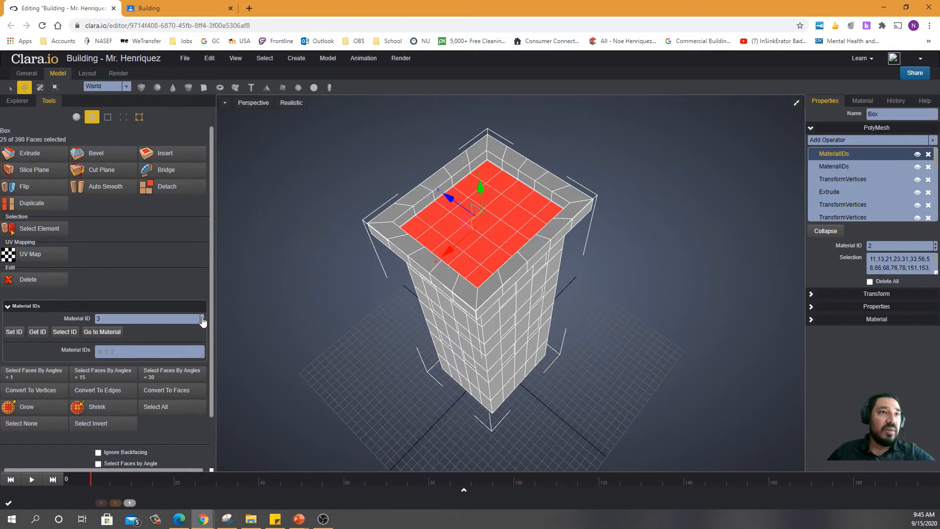
{"action": "left_click", "coordinate": [15, 332]}
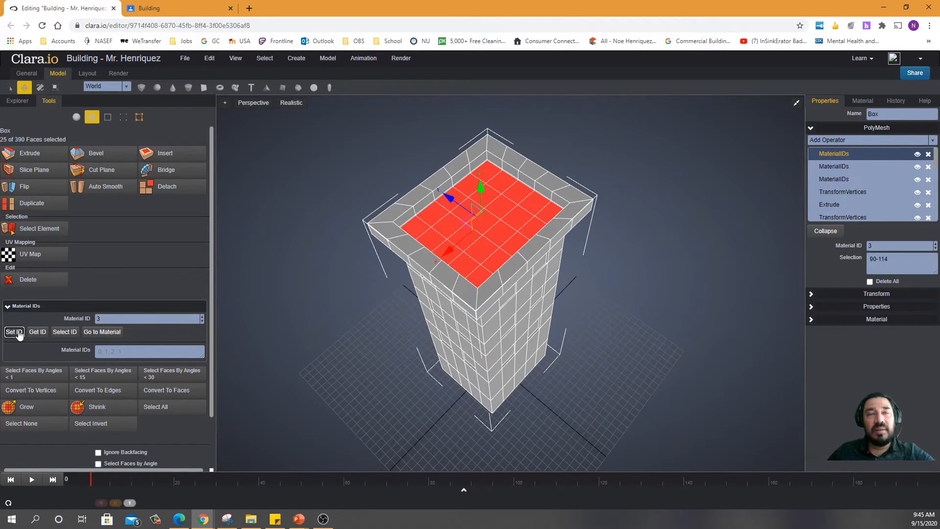
Step: Leave face selection, create a MultiID material in the material library and name it Building
{"action": "right_click_drag", "start_coordinate": [619, 345], "coordinate": [628, 288]}
{"action": "right_click_drag", "start_coordinate": [389, 295], "coordinate": [377, 310]}
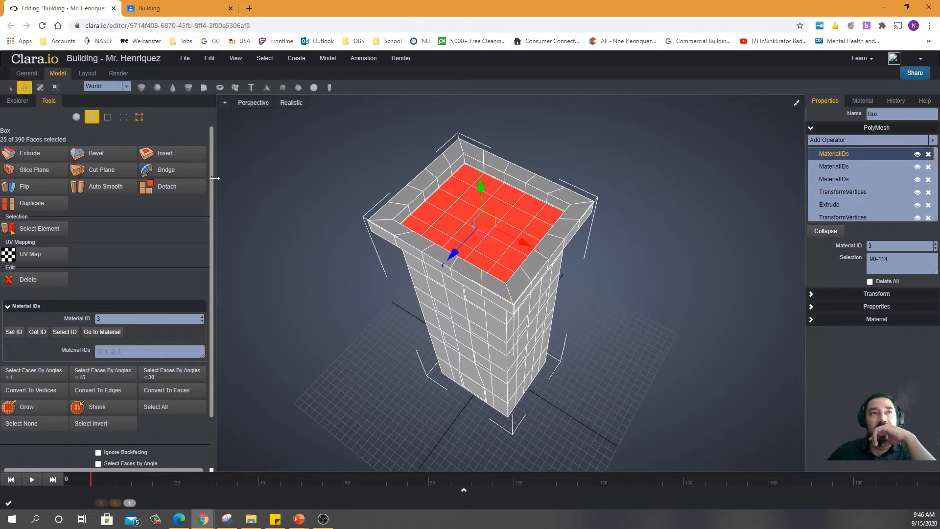
{"action": "left_click", "coordinate": [75, 119]}
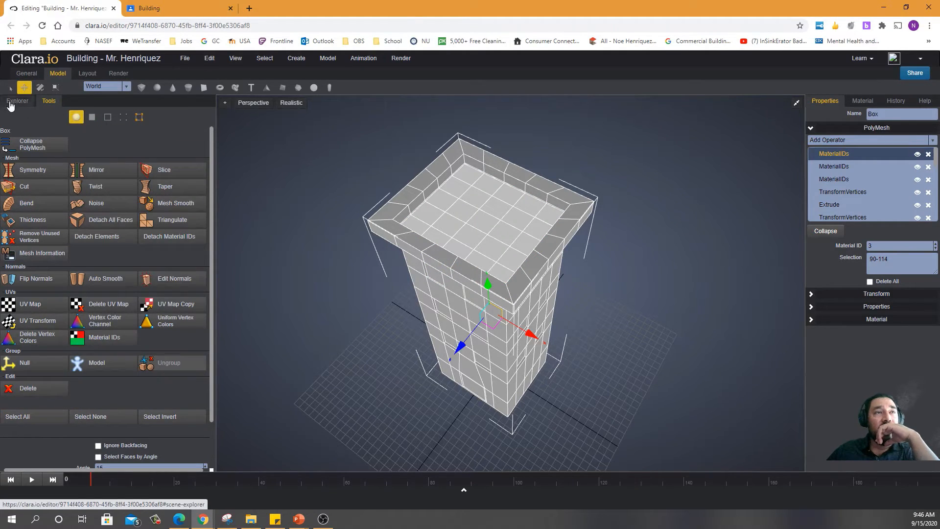
{"action": "left_click", "coordinate": [15, 102]}
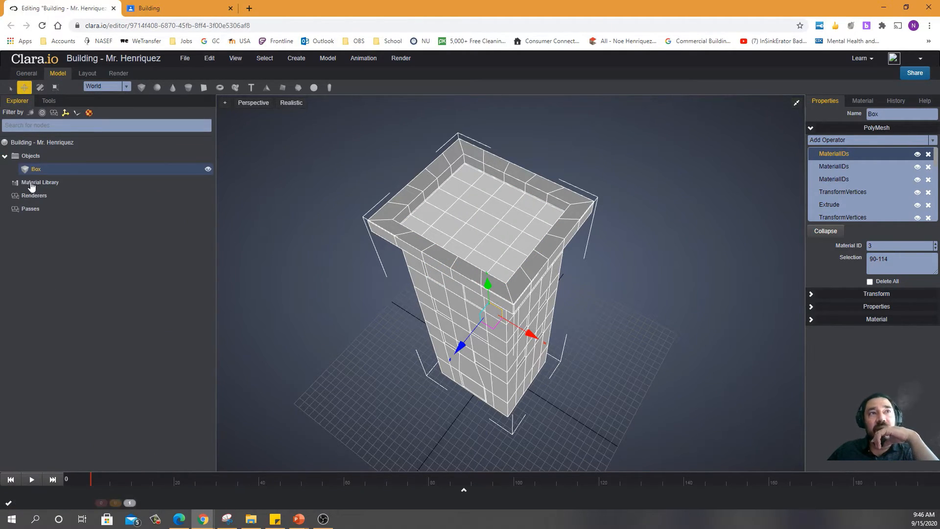
{"action": "left_click", "coordinate": [49, 188]}
{"action": "right_click", "coordinate": [49, 188]}
{"action": "mouse_move", "coordinate": [63, 192]}
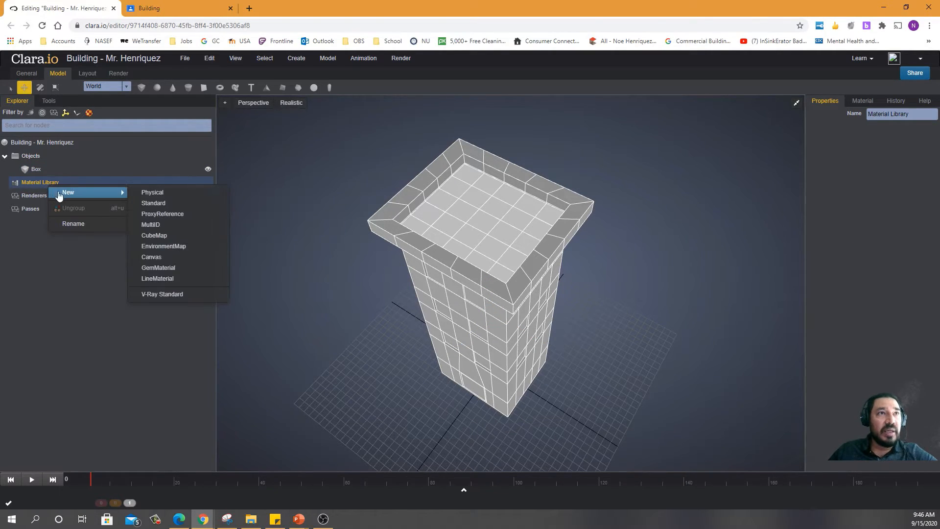
{"action": "left_click", "coordinate": [165, 225]}
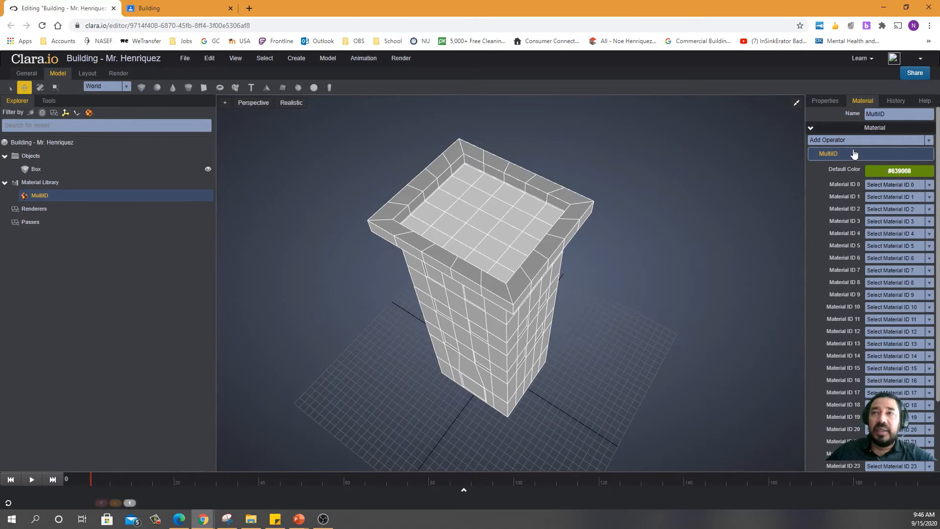
{"action": "double_click", "coordinate": [876, 114]}
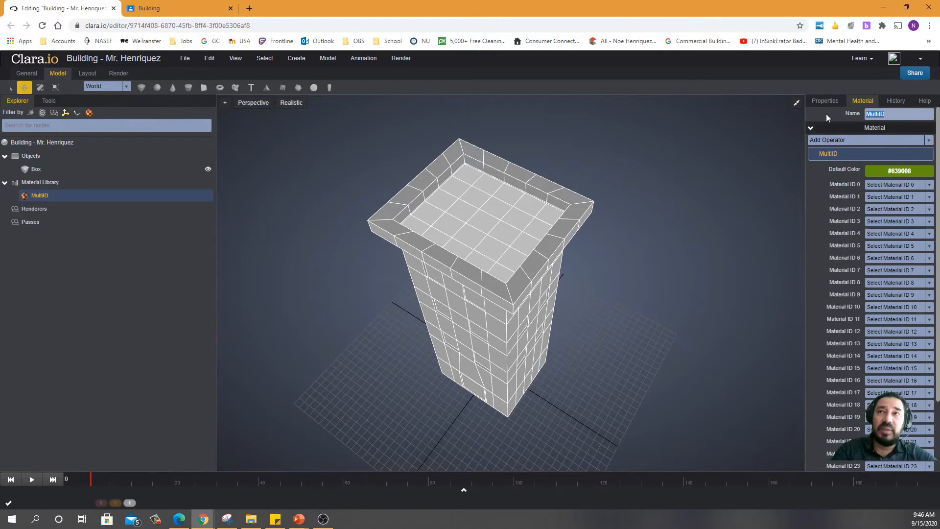
{"action": "type", "text": "Building"}
{"action": "key", "text": "Return"}
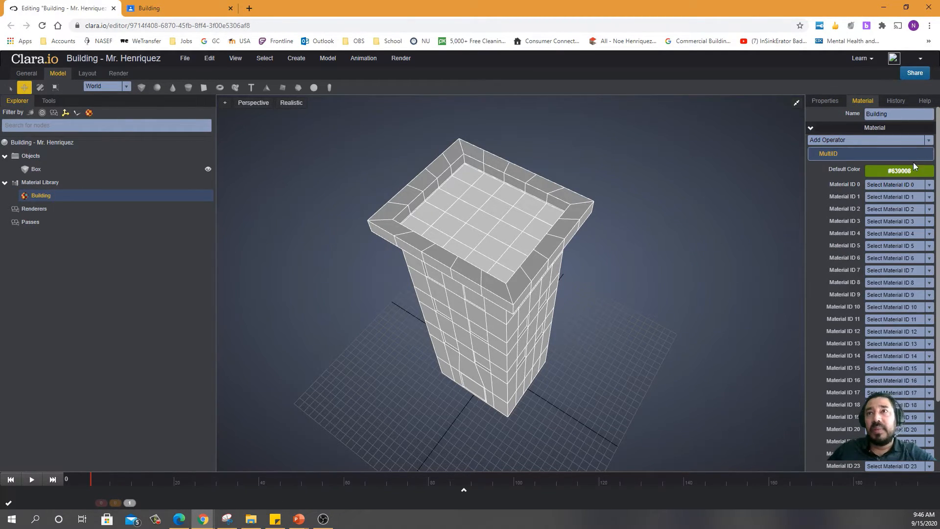
Step: Set the Building material's default color to the blue #307796, keeping its material ID settings expanded
{"action": "left_click", "coordinate": [897, 172]}
{"action": "left_click", "coordinate": [920, 199]}
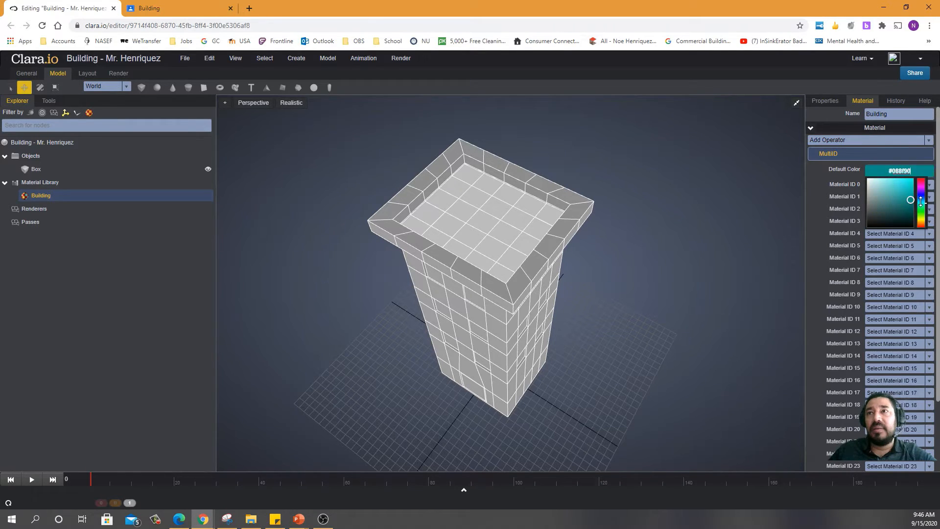
{"action": "mouse_move", "coordinate": [910, 197]}
{"action": "left_mouse_down"}
{"action": "mouse_move", "coordinate": [890, 193]}
{"action": "mouse_move", "coordinate": [898, 198]}
{"action": "left_mouse_up"}
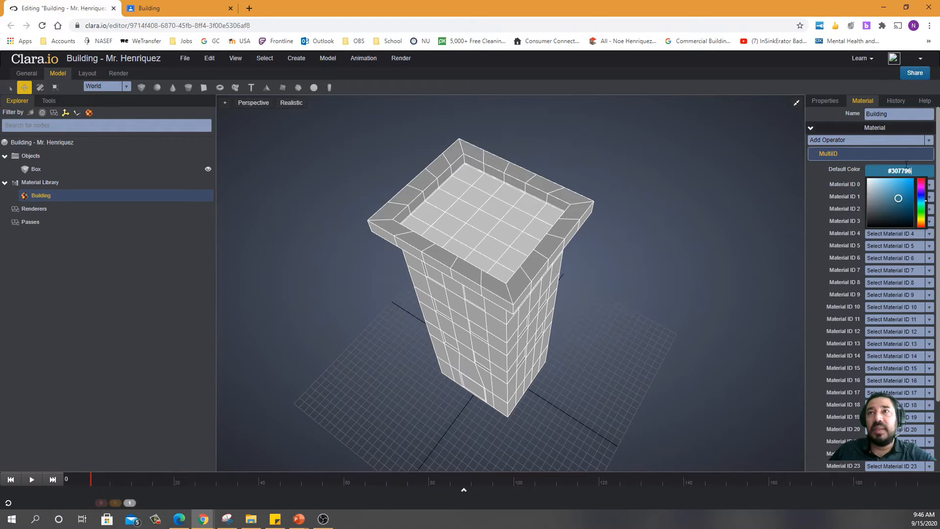
{"action": "left_click", "coordinate": [910, 128]}
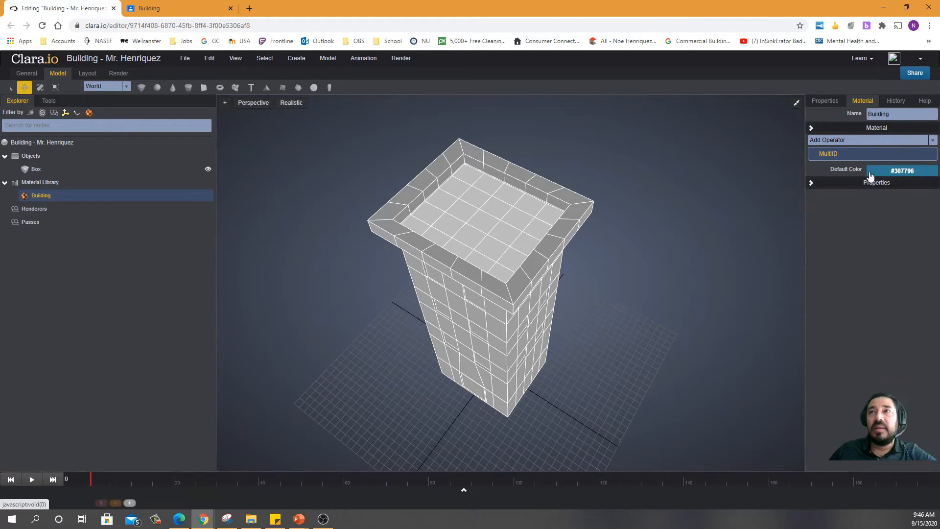
{"action": "left_click", "coordinate": [811, 128]}
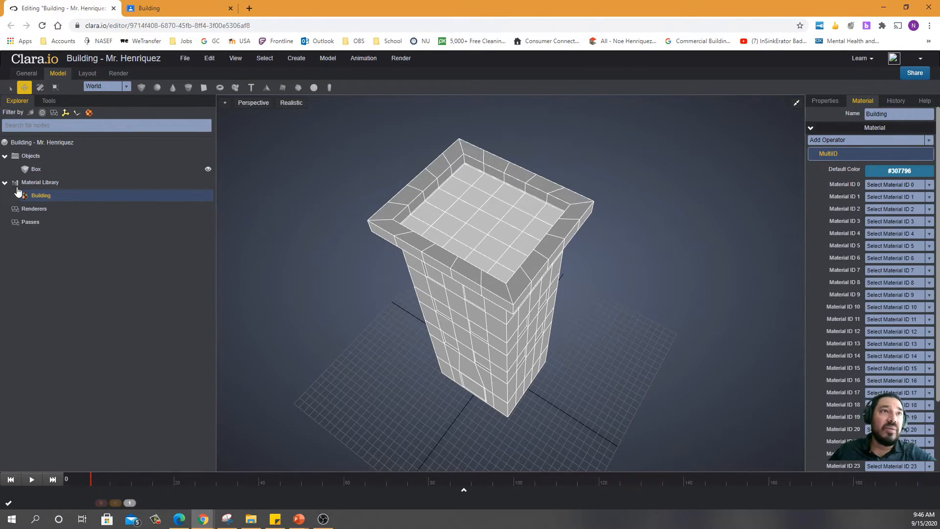
Step: Create a Standard material named Windows and set its diffuse color to #0c0c0c
{"action": "right_click", "coordinate": [43, 184]}
{"action": "mouse_move", "coordinate": [73, 192]}
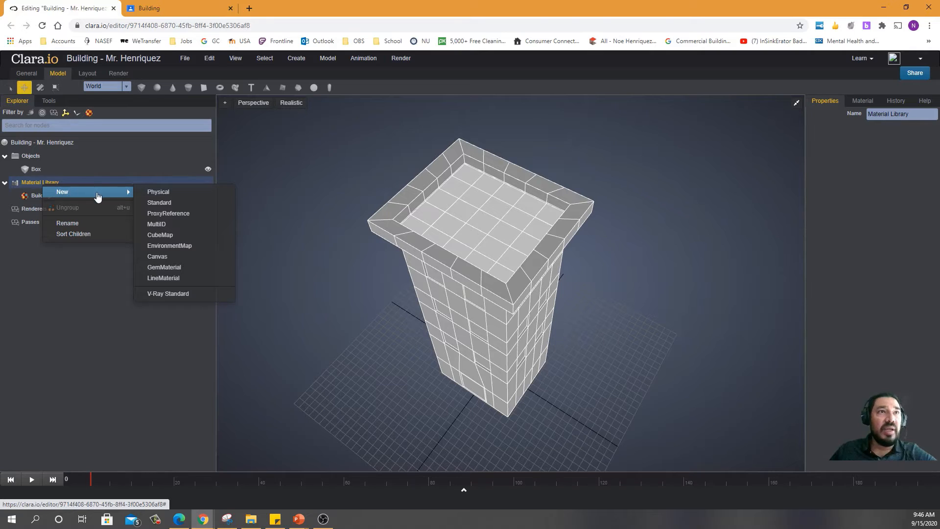
{"action": "left_click", "coordinate": [160, 206]}
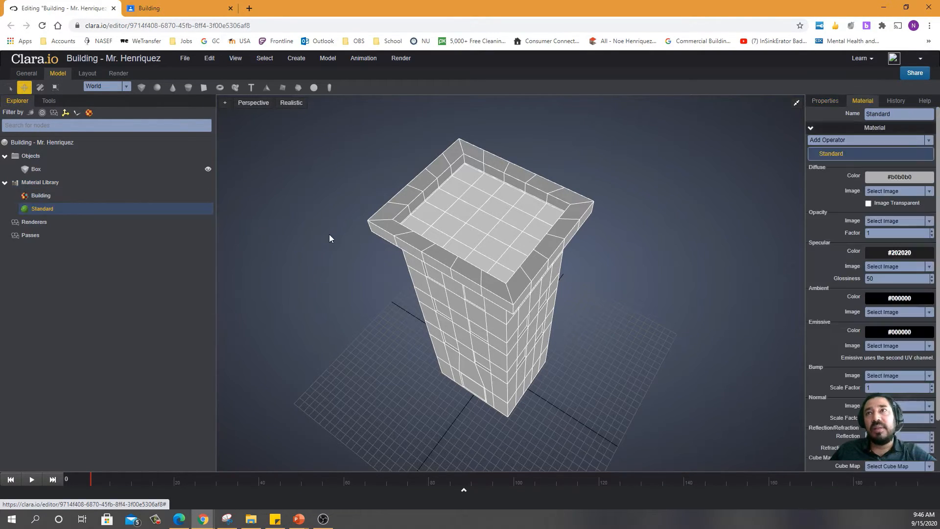
{"action": "double_click", "coordinate": [899, 113]}
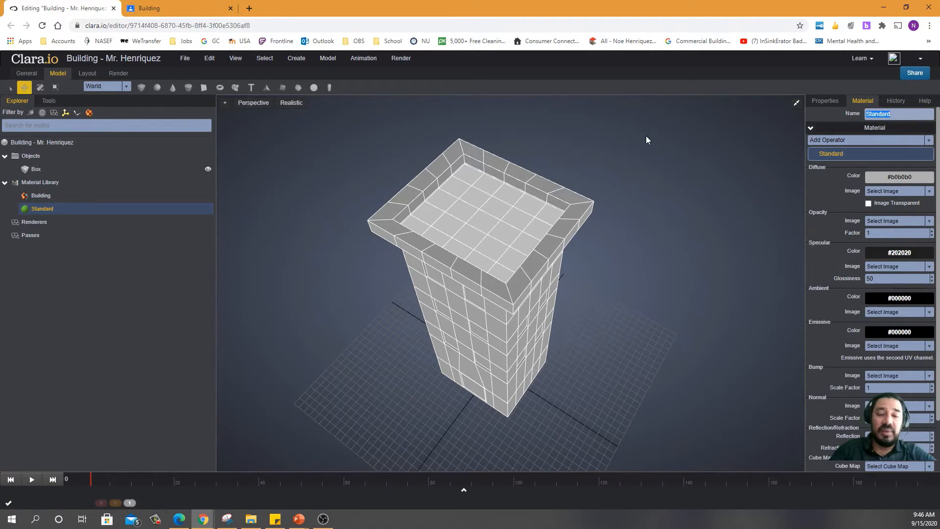
{"action": "type", "text": "Windows"}
{"action": "key", "text": "Return"}
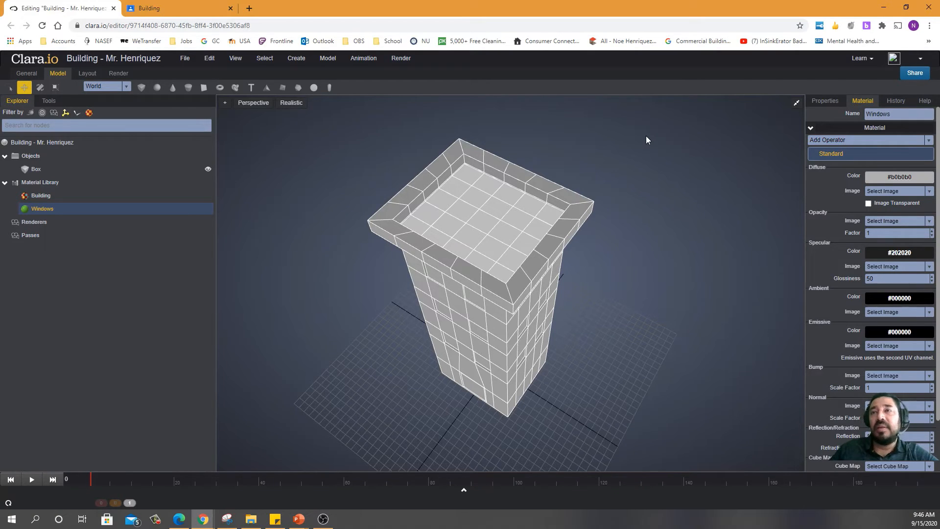
{"action": "left_click", "coordinate": [889, 179]}
{"action": "left_click_drag", "start_coordinate": [870, 216], "coordinate": [868, 231]}
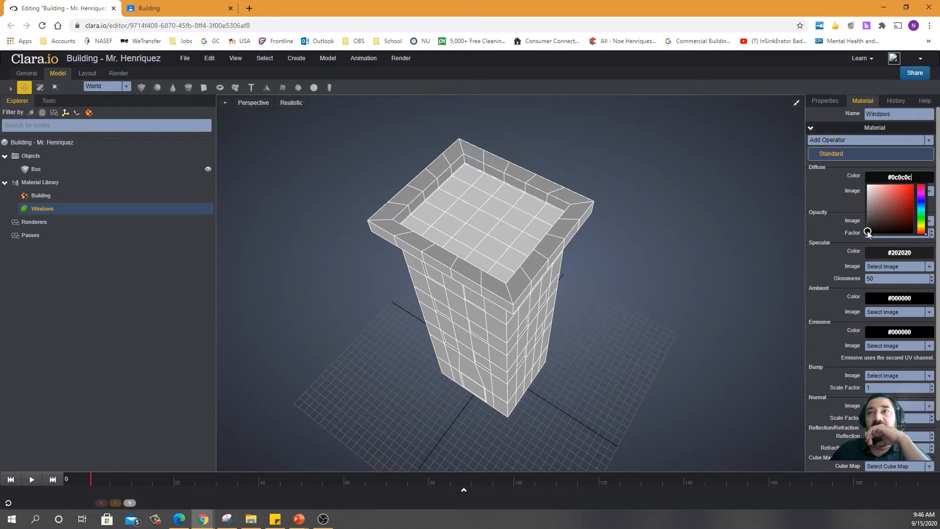
{"action": "left_click", "coordinate": [848, 115]}
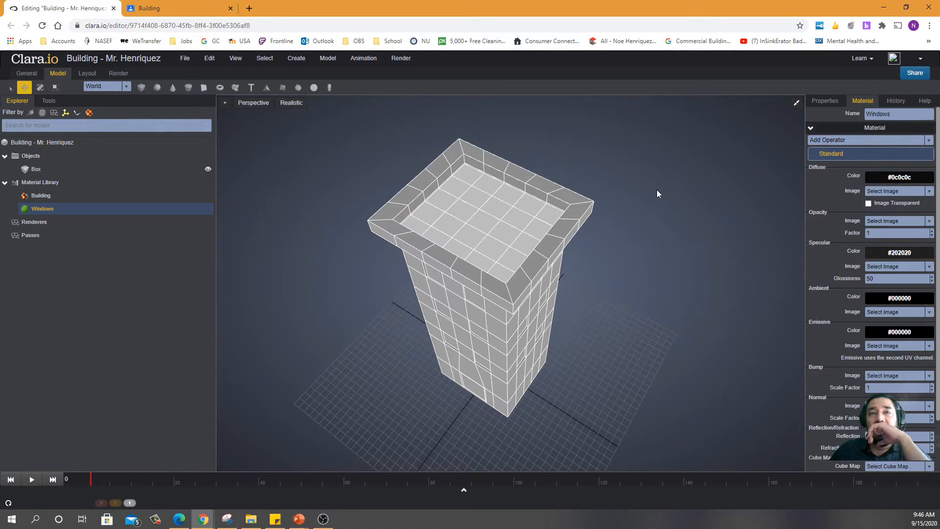
Step: Create a Standard material named roof and set its diffuse color to #000000
{"action": "left_click", "coordinate": [49, 185]}
{"action": "right_click", "coordinate": [52, 185]}
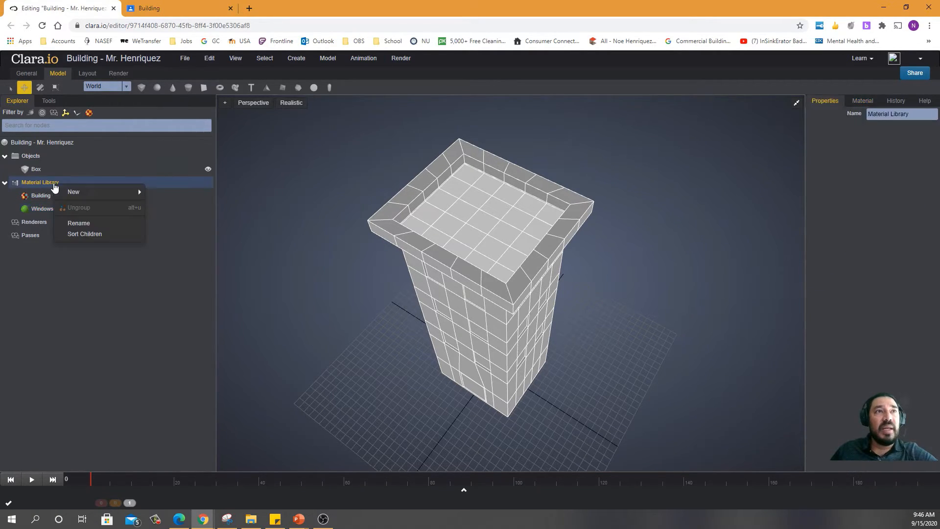
{"action": "mouse_move", "coordinate": [90, 195]}
{"action": "left_click", "coordinate": [170, 202]}
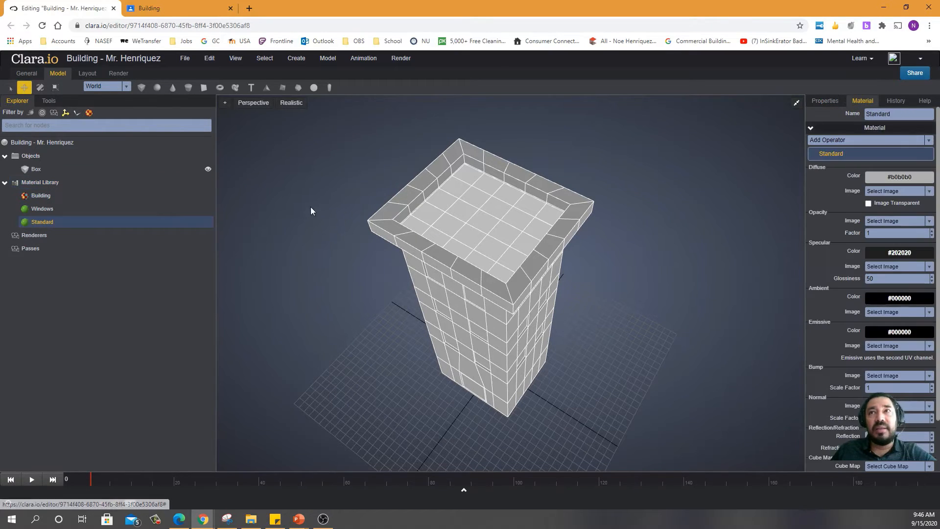
{"action": "double_click", "coordinate": [901, 114]}
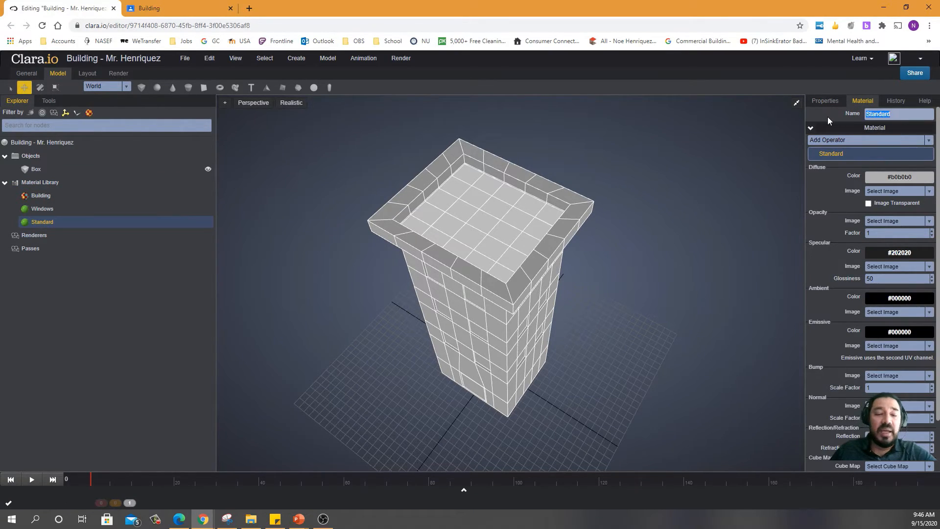
{"action": "type", "text": "roof"}
{"action": "key", "text": "Return"}
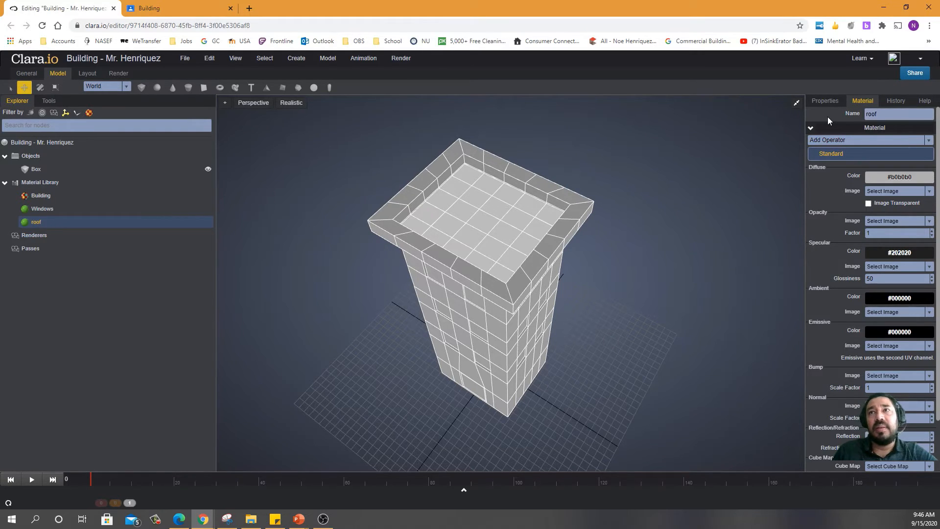
{"action": "left_click", "coordinate": [889, 178]}
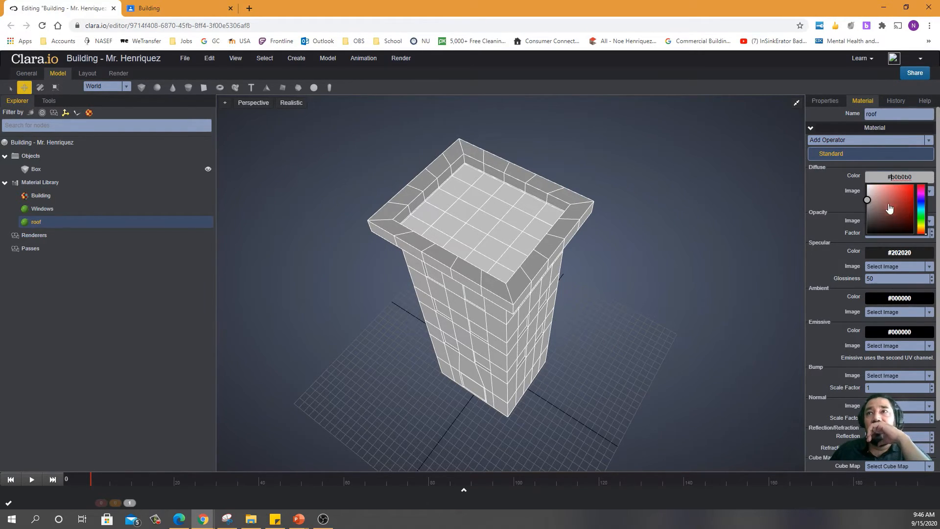
{"action": "left_click", "coordinate": [867, 236]}
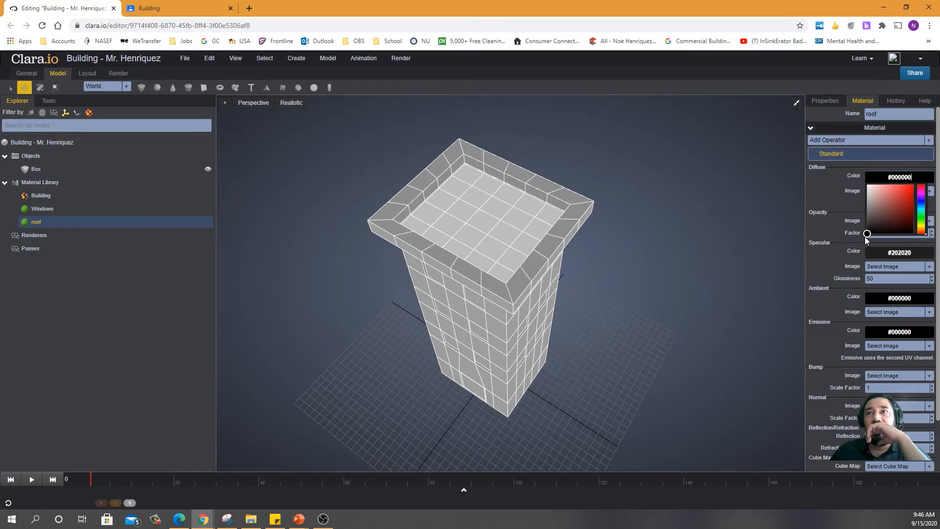
{"action": "left_click", "coordinate": [832, 176]}
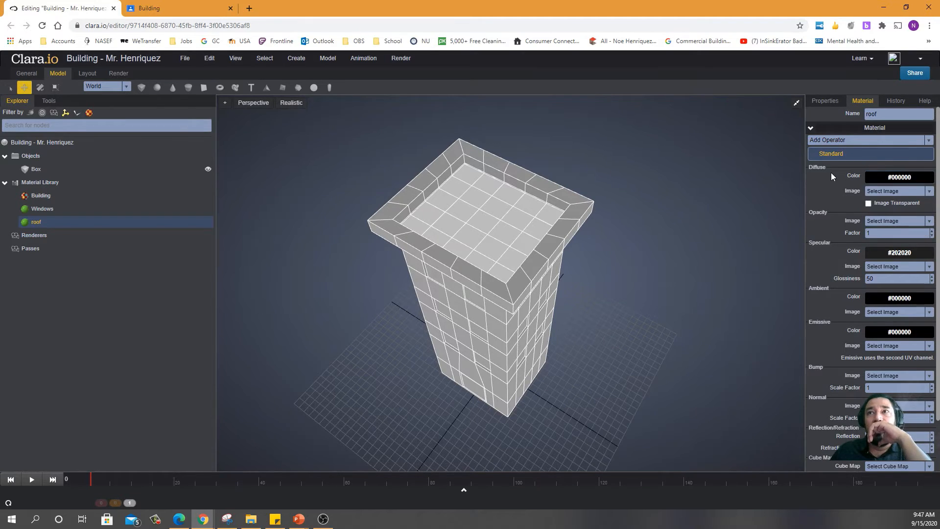
Step: Create another Standard material in the material library and name it Door
{"action": "right_click", "coordinate": [43, 182]}
{"action": "mouse_move", "coordinate": [128, 195]}
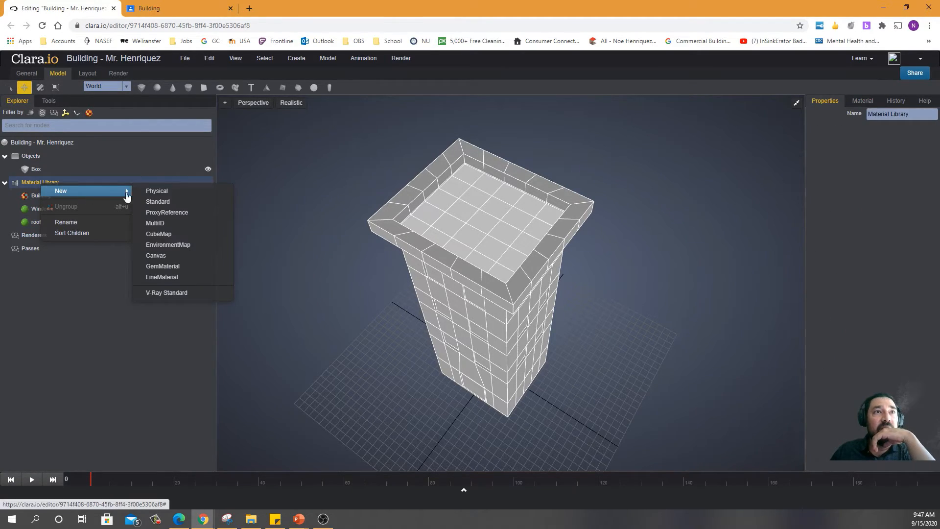
{"action": "left_click", "coordinate": [169, 202]}
{"action": "left_click_drag", "start_coordinate": [921, 114], "coordinate": [775, 113]}
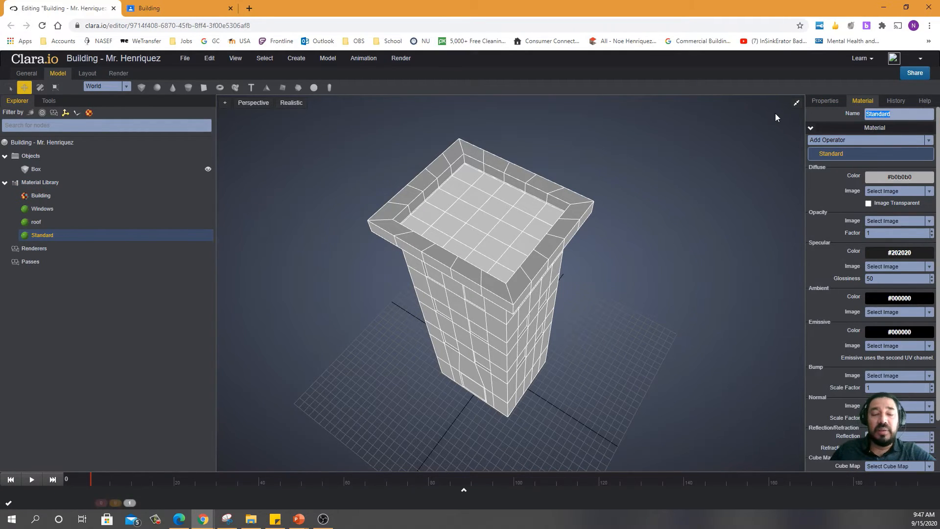
{"action": "type", "text": "Door"}
{"action": "key", "text": "Return"}
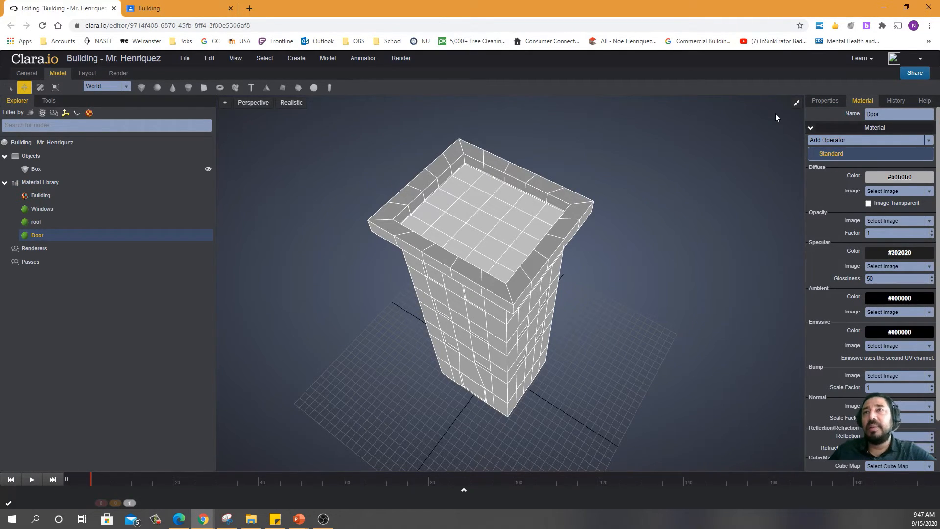
Step: Set the Door material's diffuse color to the light blue #90d2f7
{"action": "left_click", "coordinate": [890, 178]}
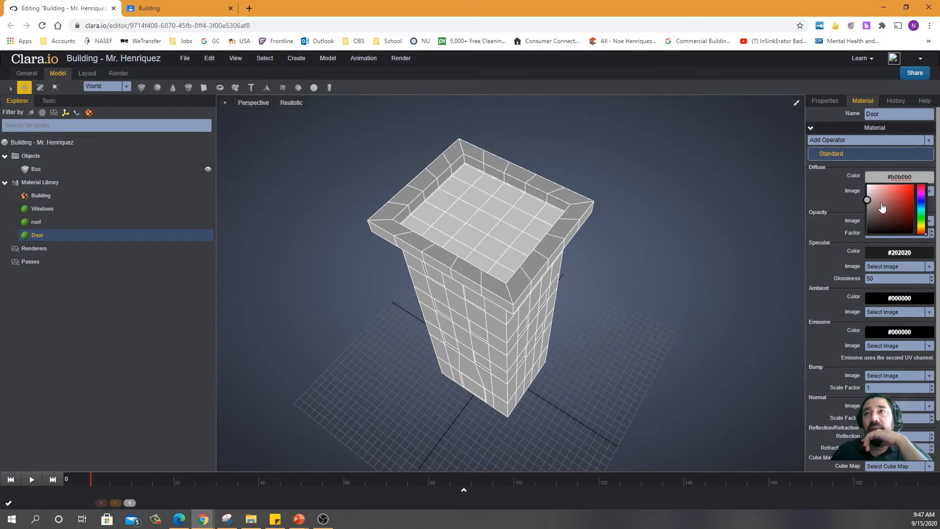
{"action": "left_click", "coordinate": [923, 209]}
{"action": "left_click", "coordinate": [922, 207]}
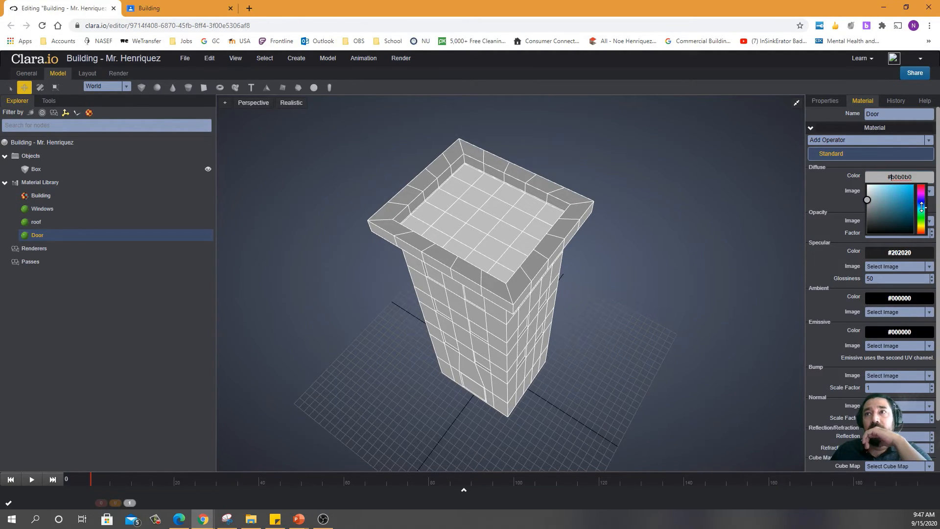
{"action": "left_click_drag", "start_coordinate": [887, 195], "coordinate": [887, 187]}
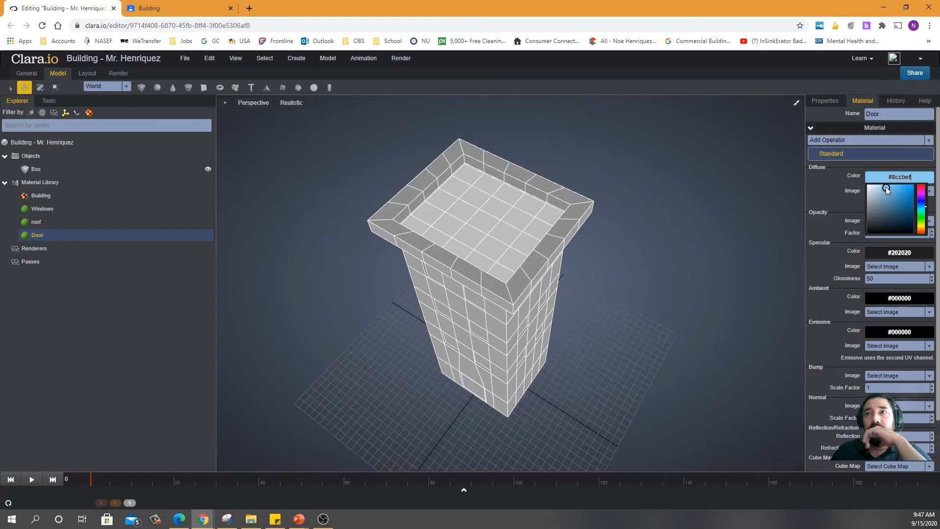
{"action": "left_click", "coordinate": [922, 165]}
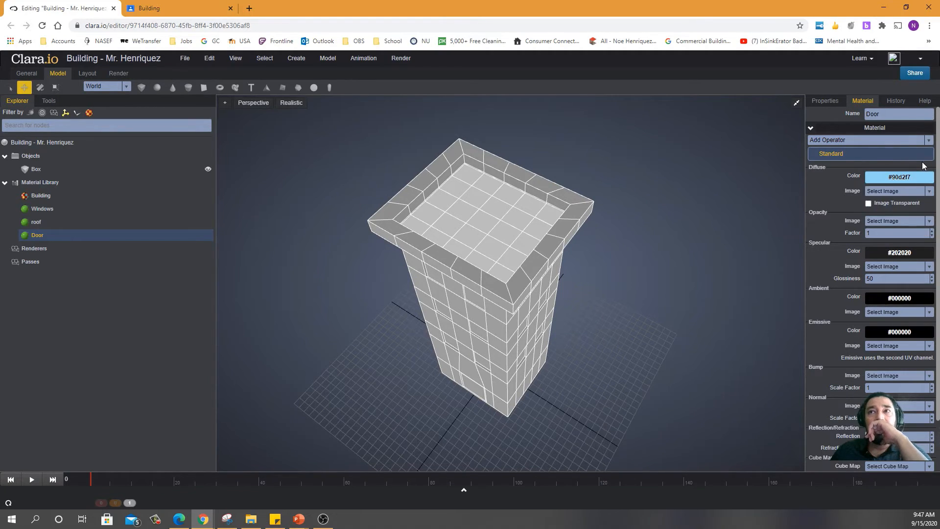
Step: Assign the Building material to the box through its material reference, then deselect the box
{"action": "left_click", "coordinate": [468, 197]}
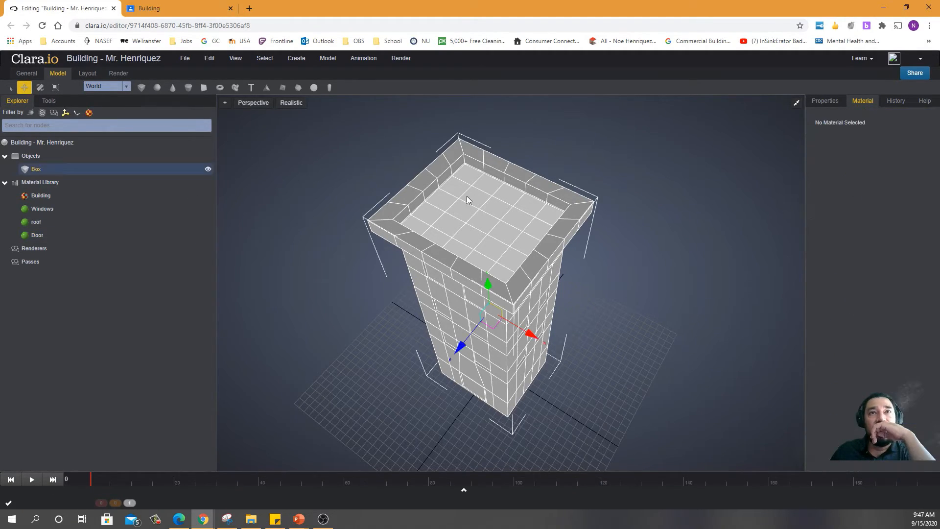
{"action": "left_click", "coordinate": [835, 104]}
{"action": "left_click", "coordinate": [823, 328]}
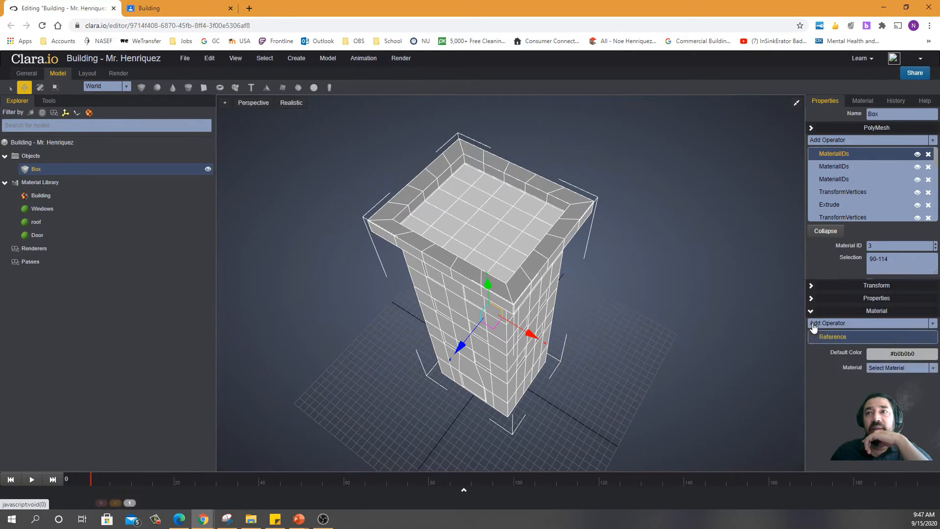
{"action": "left_click", "coordinate": [932, 222]}
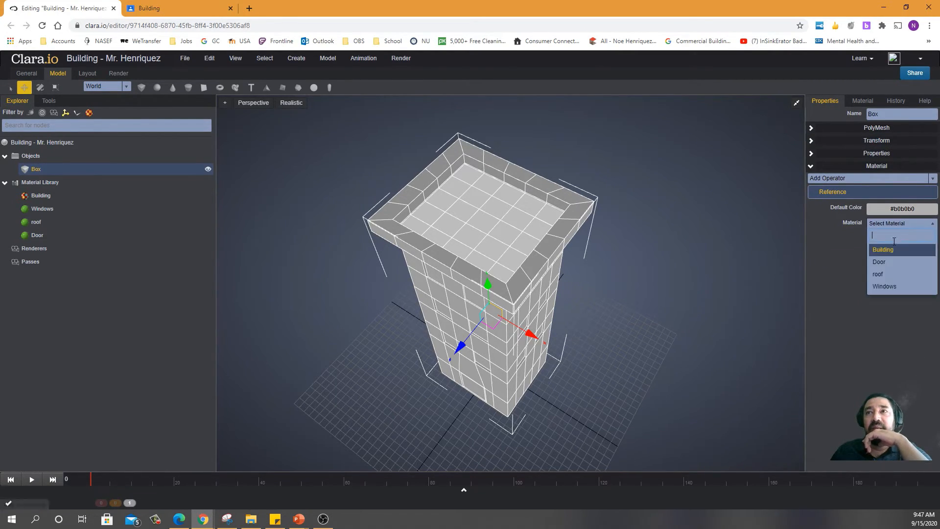
{"action": "left_click", "coordinate": [889, 251]}
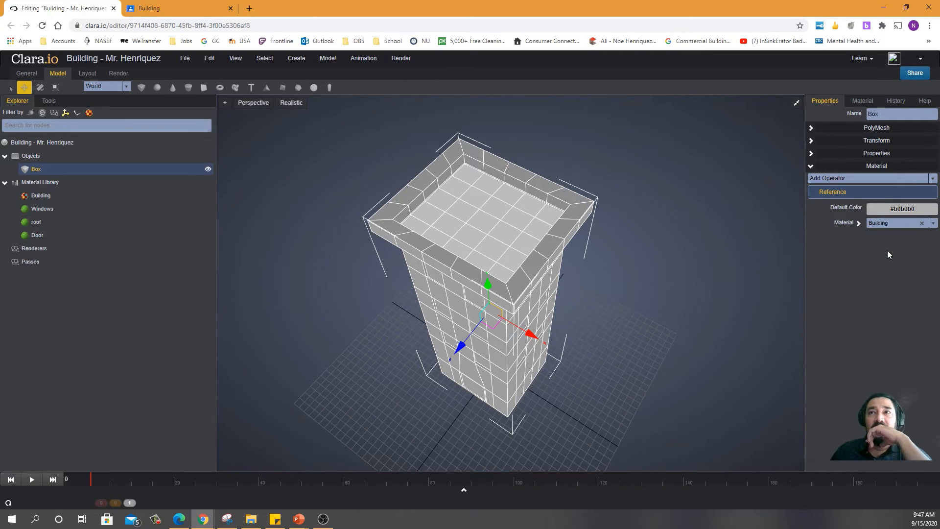
{"action": "left_click", "coordinate": [598, 273]}
{"action": "mouse_move", "coordinate": [653, 313]}
{"action": "right_mouse_down"}
{"action": "mouse_move", "coordinate": [587, 296]}
{"action": "mouse_move", "coordinate": [649, 310]}
{"action": "right_mouse_up"}
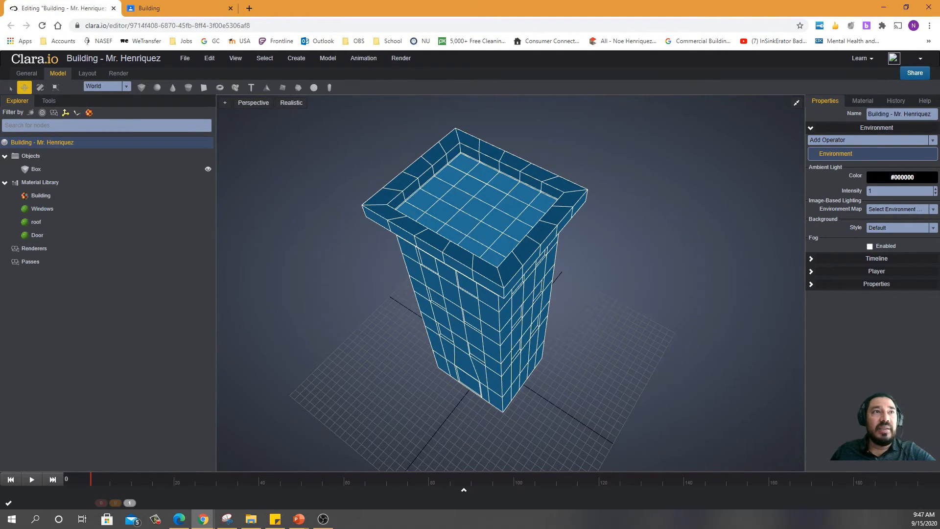
Step: In the Building MultiID material, assign Door to material ID 1, Windows to ID 2 and roof to ID 3
{"action": "left_click", "coordinate": [37, 197]}
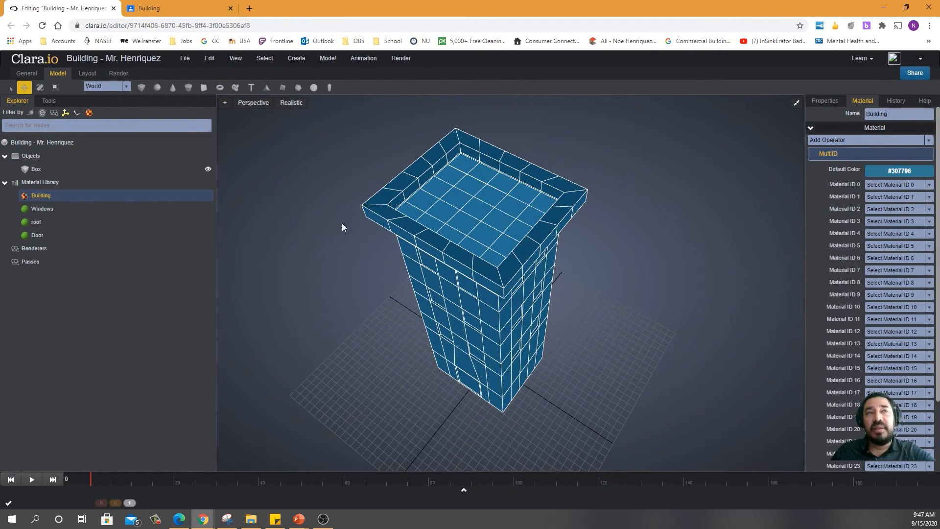
{"action": "left_click", "coordinate": [931, 198]}
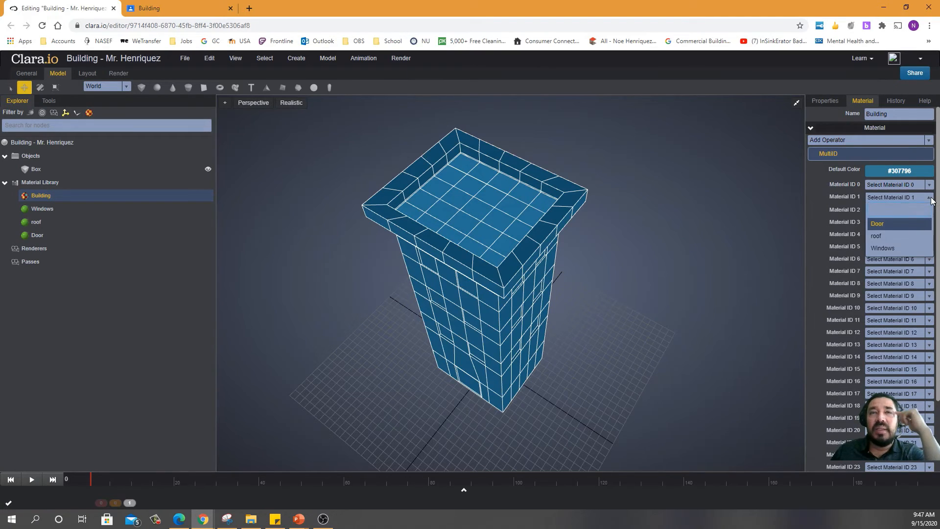
{"action": "left_click", "coordinate": [879, 225]}
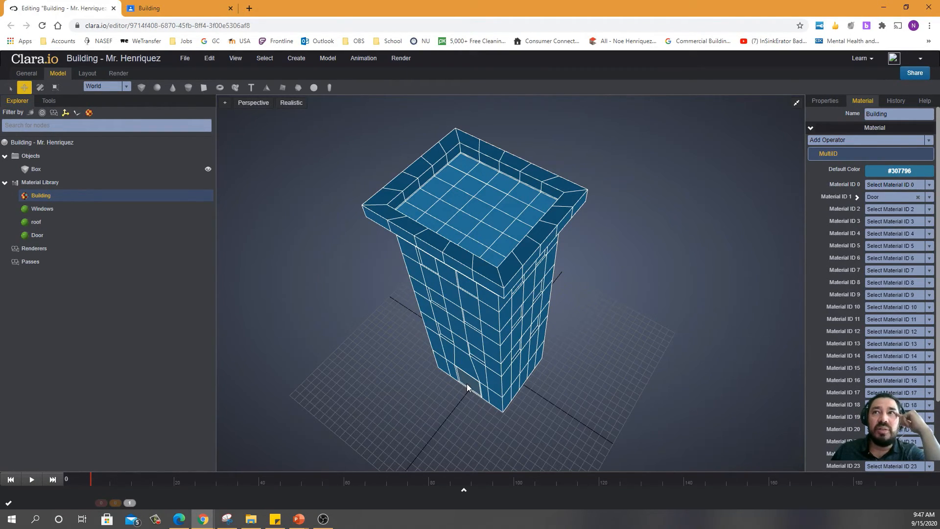
{"action": "left_click", "coordinate": [930, 211]}
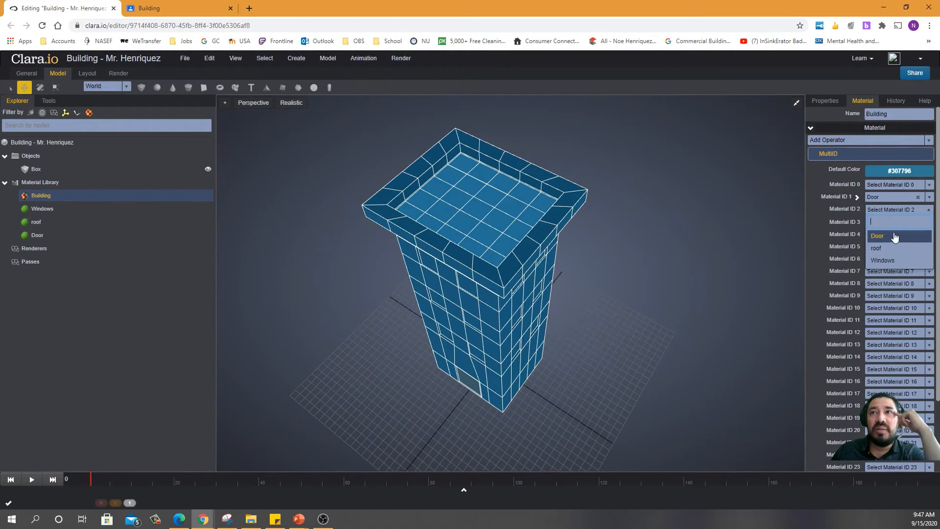
{"action": "left_click", "coordinate": [884, 261]}
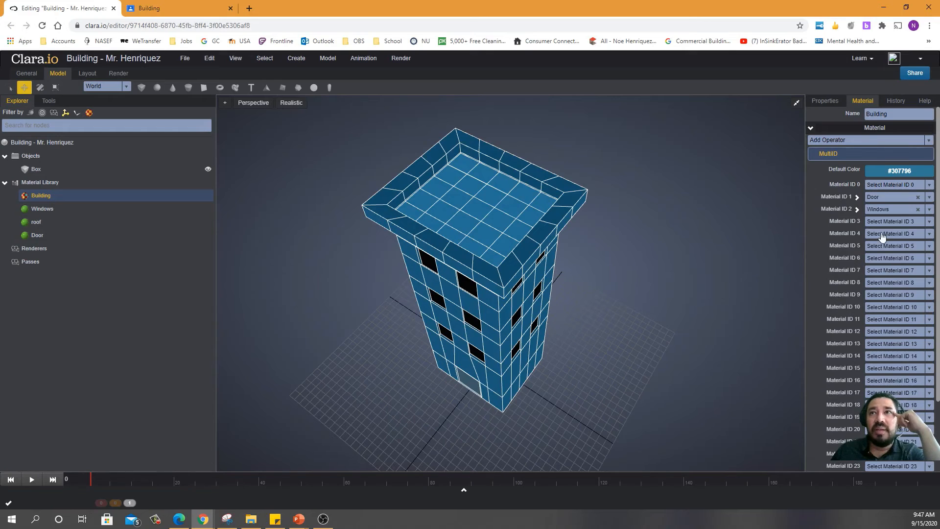
{"action": "left_click", "coordinate": [930, 221]}
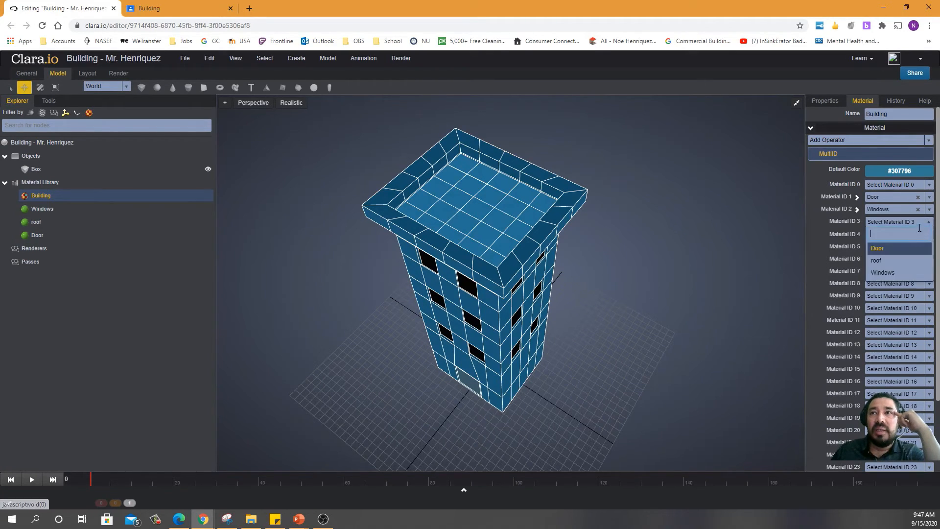
{"action": "left_click", "coordinate": [880, 265]}
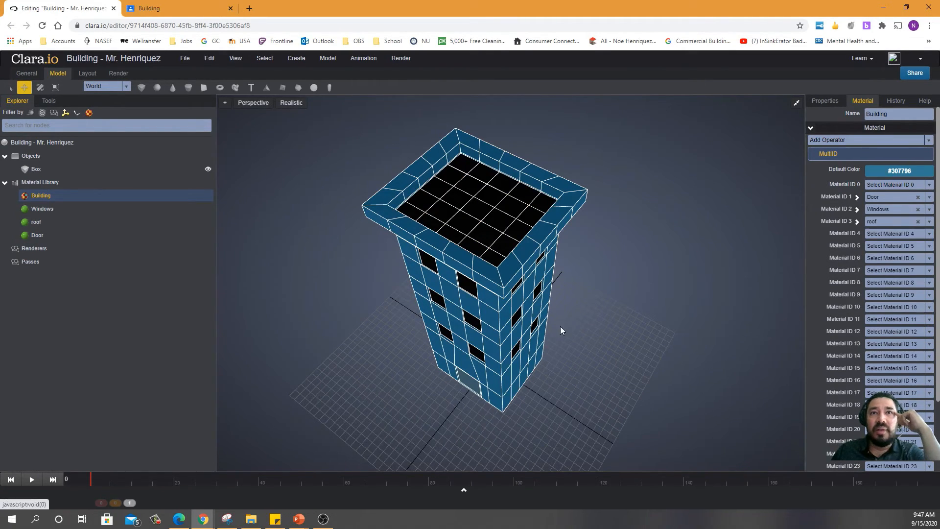
{"action": "left_click", "coordinate": [573, 325]}
{"action": "mouse_move", "coordinate": [590, 348]}
{"action": "right_mouse_down"}
{"action": "mouse_move", "coordinate": [616, 336]}
{"action": "mouse_move", "coordinate": [600, 351]}
{"action": "right_mouse_up"}
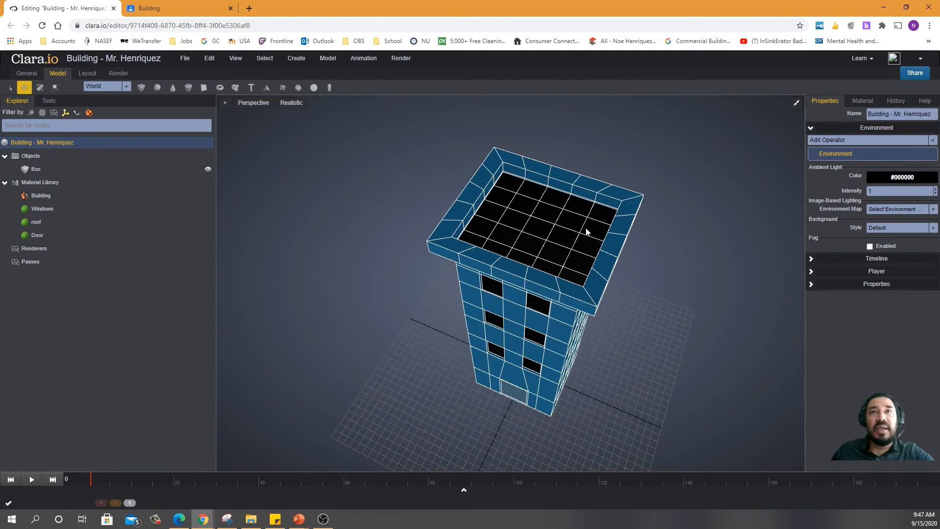
Step: Extrude a two-by-two block of faces in the back corner of the black roof upward into a rooftop tower
{"action": "left_click", "coordinate": [49, 101]}
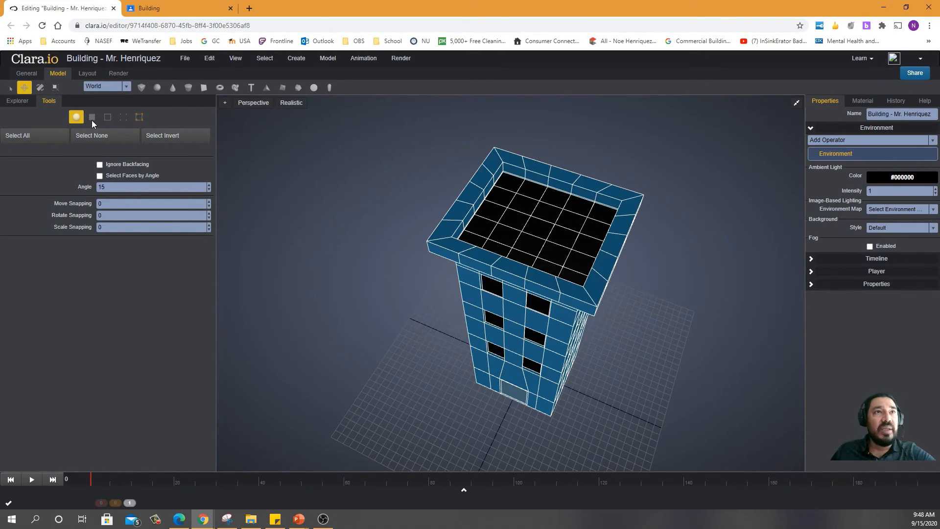
{"action": "left_click", "coordinate": [509, 219]}
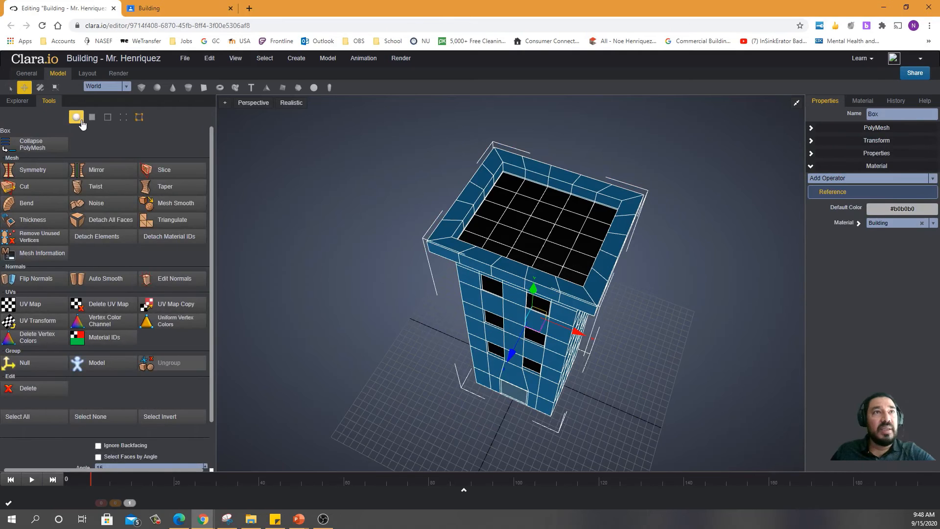
{"action": "left_click", "coordinate": [92, 117]}
{"action": "left_click", "coordinate": [577, 207]}
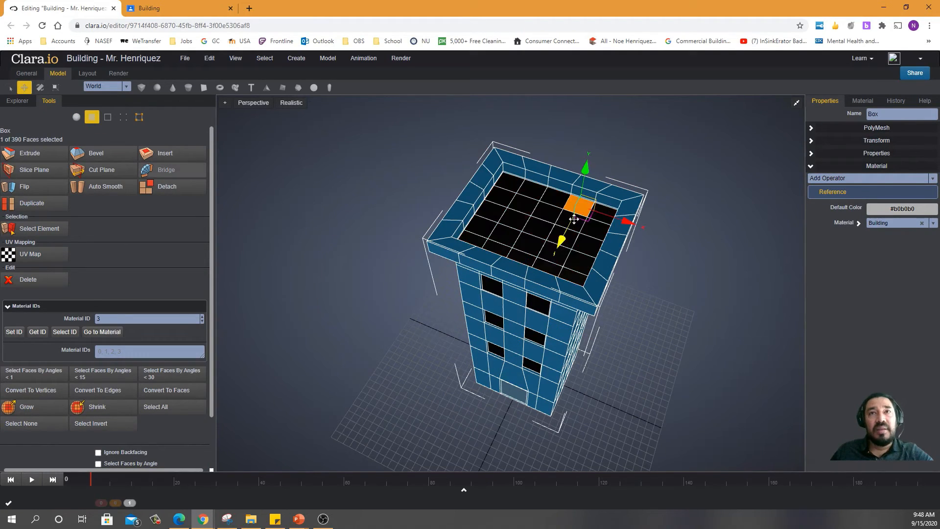
{"action": "left_click", "coordinate": [604, 219]}
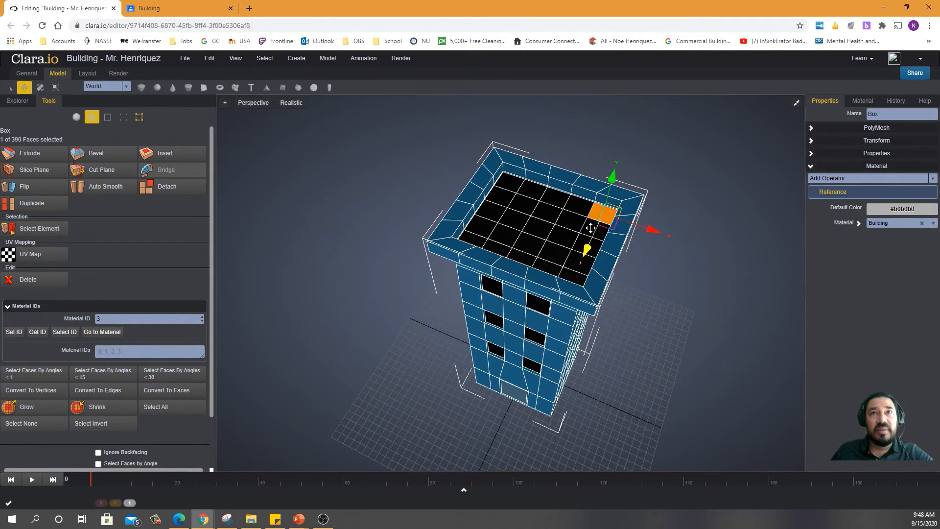
{"action": "left_click", "coordinate": [599, 228]}
{"action": "left_click", "coordinate": [581, 204], "text": "shift"}
{"action": "left_click", "coordinate": [605, 212], "text": "shift"}
{"action": "left_click", "coordinate": [570, 220], "text": "shift"}
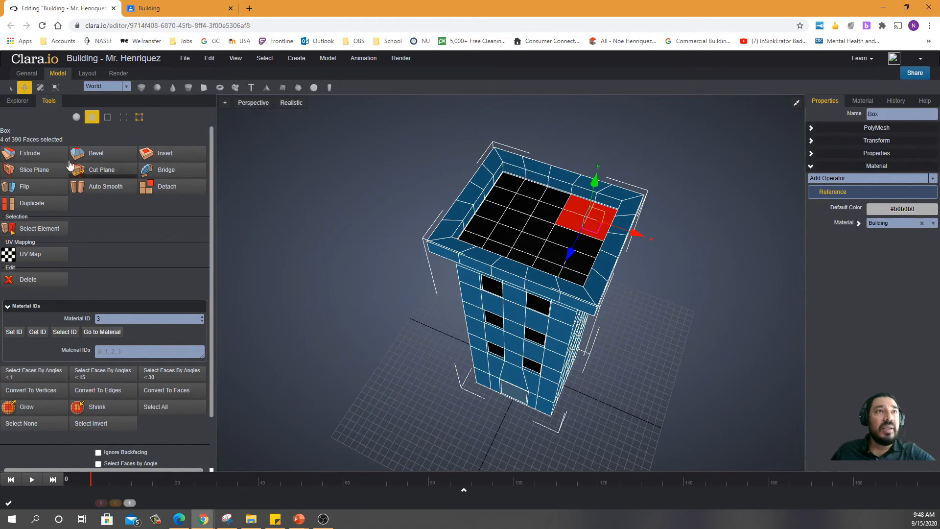
{"action": "left_click", "coordinate": [30, 154]}
{"action": "left_click_drag", "start_coordinate": [608, 115], "coordinate": [608, 124]}
{"action": "middle_click_drag", "start_coordinate": [631, 288], "coordinate": [721, 276]}
{"action": "left_click", "coordinate": [532, 181]}
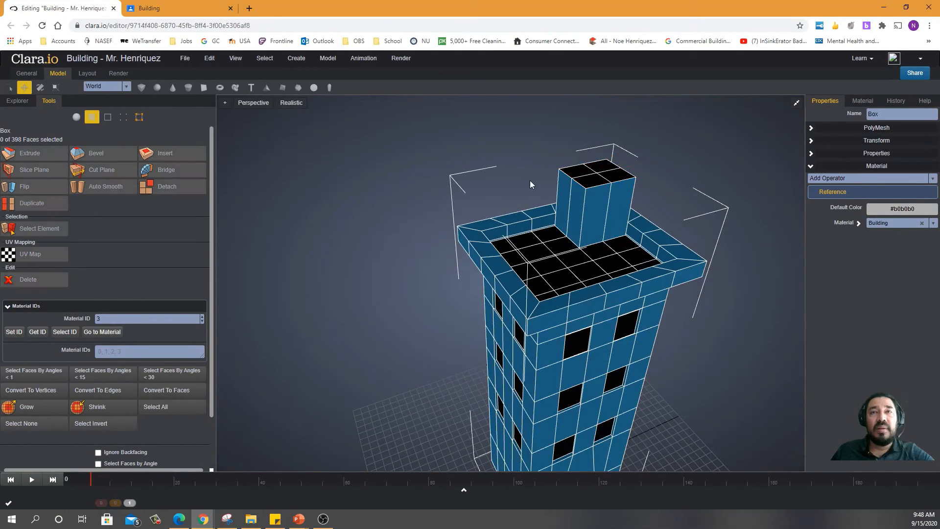
{"action": "scroll", "coordinate": [420, 245], "scroll_direction": "down", "scroll_amount": 5}
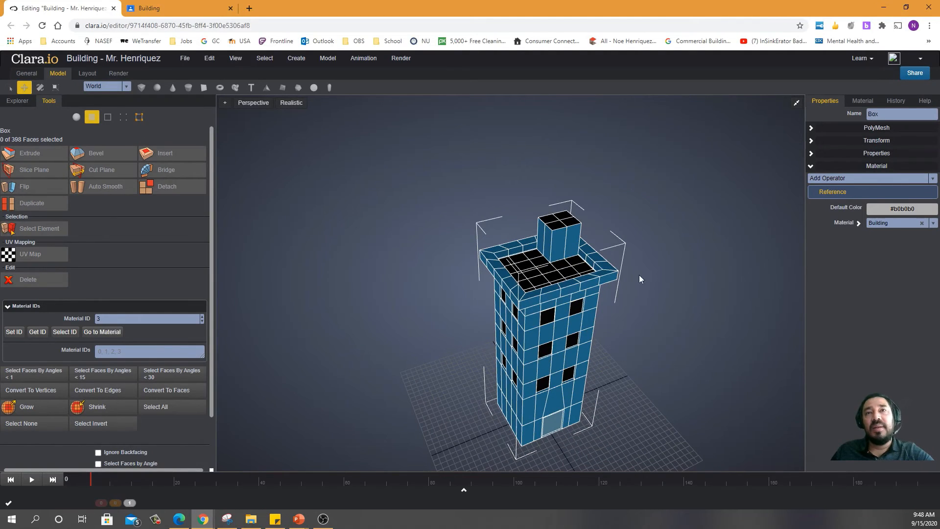
{"action": "left_click", "coordinate": [556, 246]}
{"action": "left_click", "coordinate": [616, 234]}
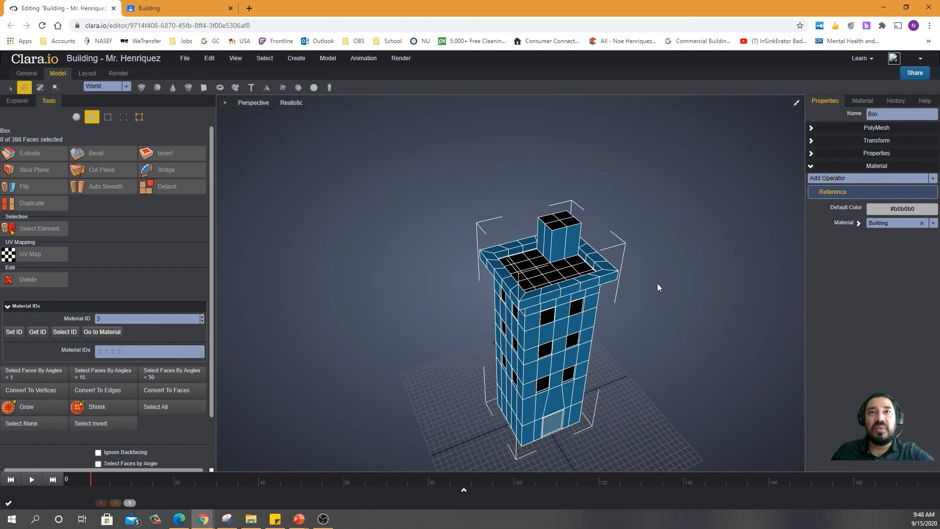
Step: Turn off the edge display in the perspective view while keeping realistic shading
{"action": "scroll", "coordinate": [657, 285], "scroll_direction": "down", "scroll_amount": 3}
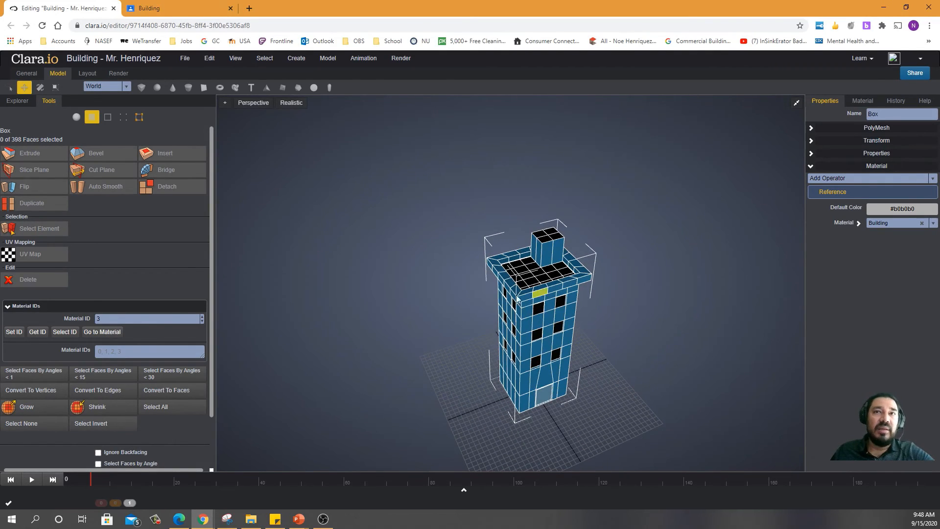
{"action": "right_click_drag", "start_coordinate": [634, 334], "coordinate": [569, 397]}
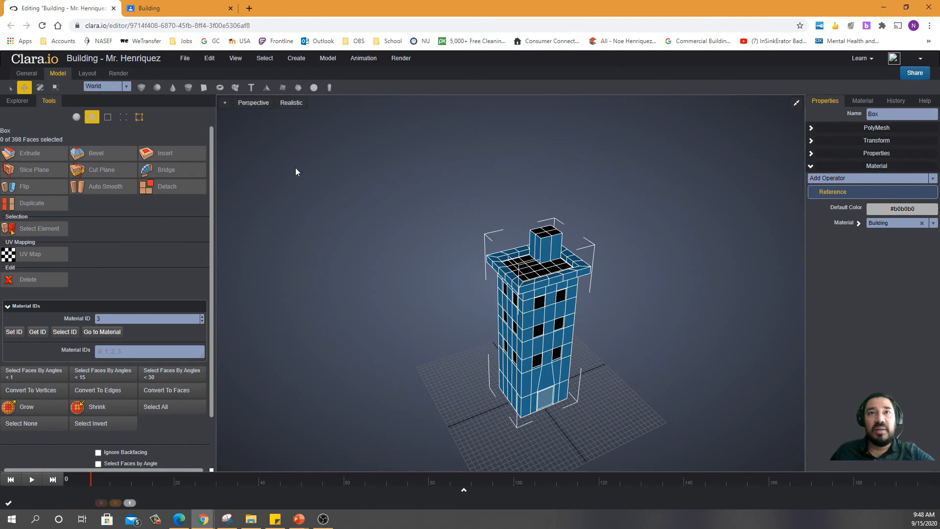
{"action": "left_click", "coordinate": [291, 108]}
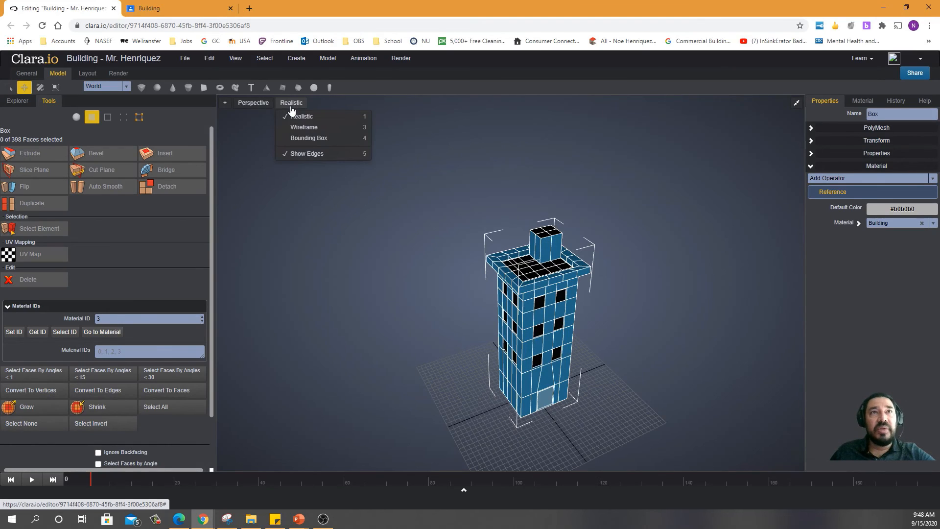
{"action": "left_click", "coordinate": [305, 154]}
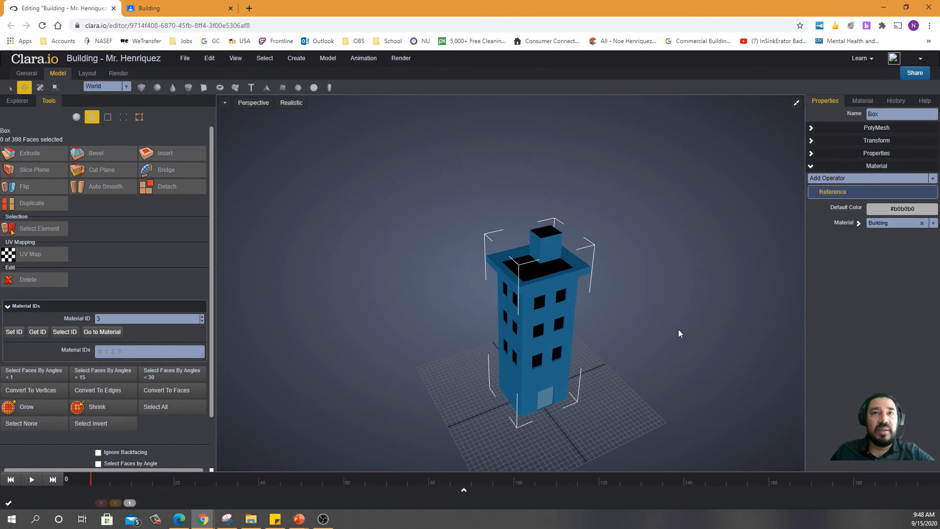
Step: Return from face selection to object selection, deselect the building and inspect the colored model from the front
{"action": "right_click_drag", "start_coordinate": [640, 320], "coordinate": [587, 338]}
{"action": "left_click", "coordinate": [532, 308]}
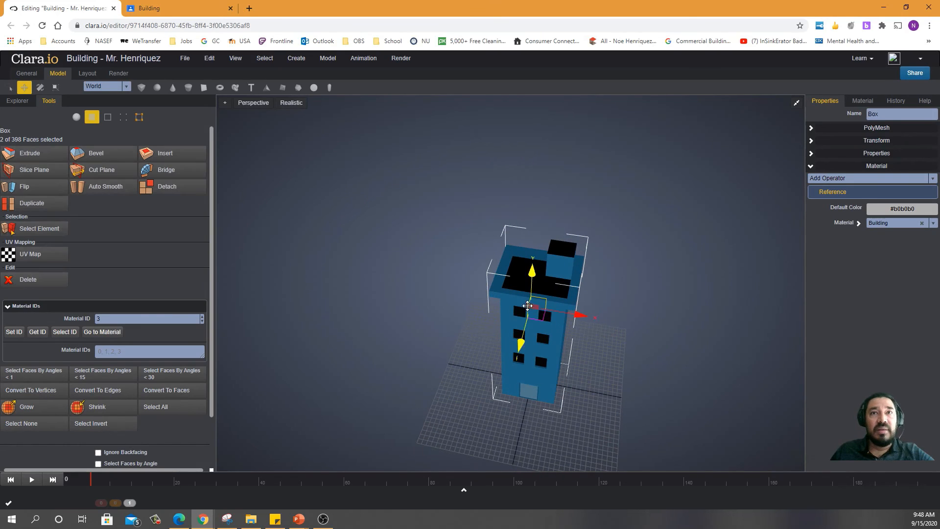
{"action": "left_click", "coordinate": [77, 117]}
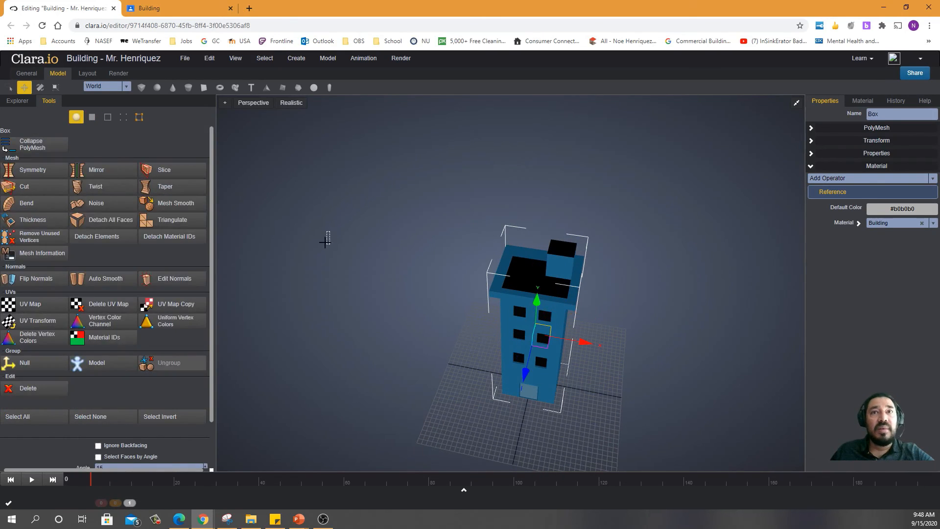
{"action": "left_click", "coordinate": [389, 273]}
{"action": "mouse_move", "coordinate": [636, 326]}
{"action": "right_mouse_down"}
{"action": "mouse_move", "coordinate": [662, 342]}
{"action": "mouse_move", "coordinate": [665, 334]}
{"action": "mouse_move", "coordinate": [635, 341]}
{"action": "right_mouse_up"}
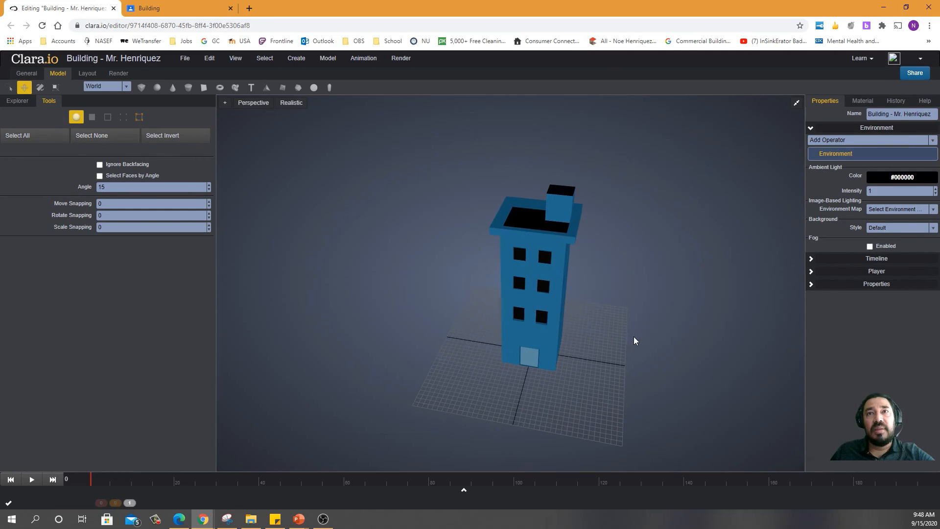
{"action": "scroll", "coordinate": [610, 336], "scroll_direction": "up", "scroll_amount": 5}
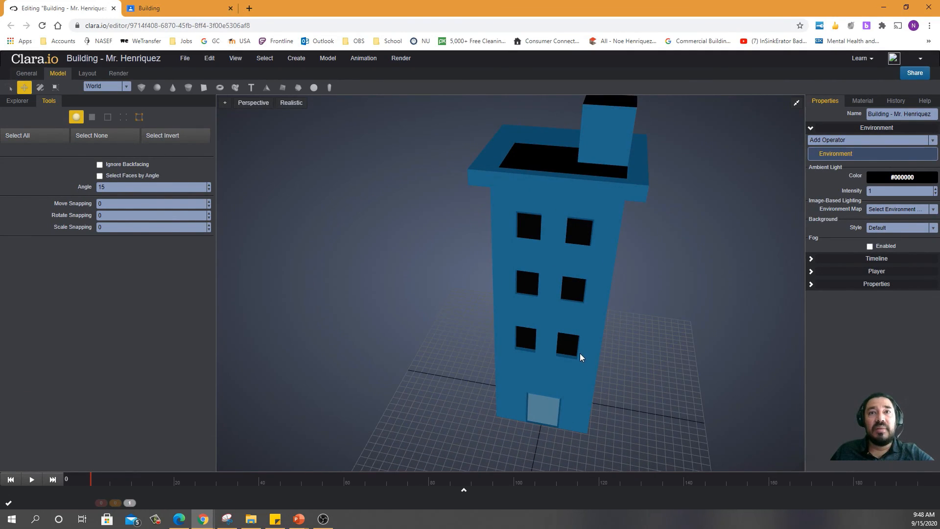
{"action": "scroll", "coordinate": [580, 354], "scroll_direction": "down", "scroll_amount": 5}
{"action": "mouse_move", "coordinate": [589, 392]}
{"action": "right_mouse_down"}
{"action": "mouse_move", "coordinate": [611, 399]}
{"action": "mouse_move", "coordinate": [479, 390]}
{"action": "mouse_move", "coordinate": [477, 379]}
{"action": "mouse_move", "coordinate": [540, 374]}
{"action": "mouse_move", "coordinate": [595, 391]}
{"action": "right_mouse_up"}
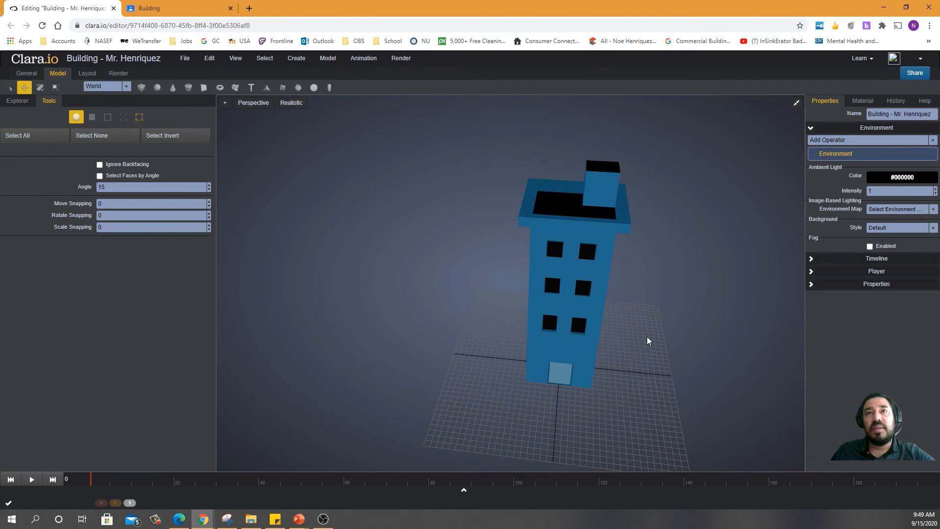